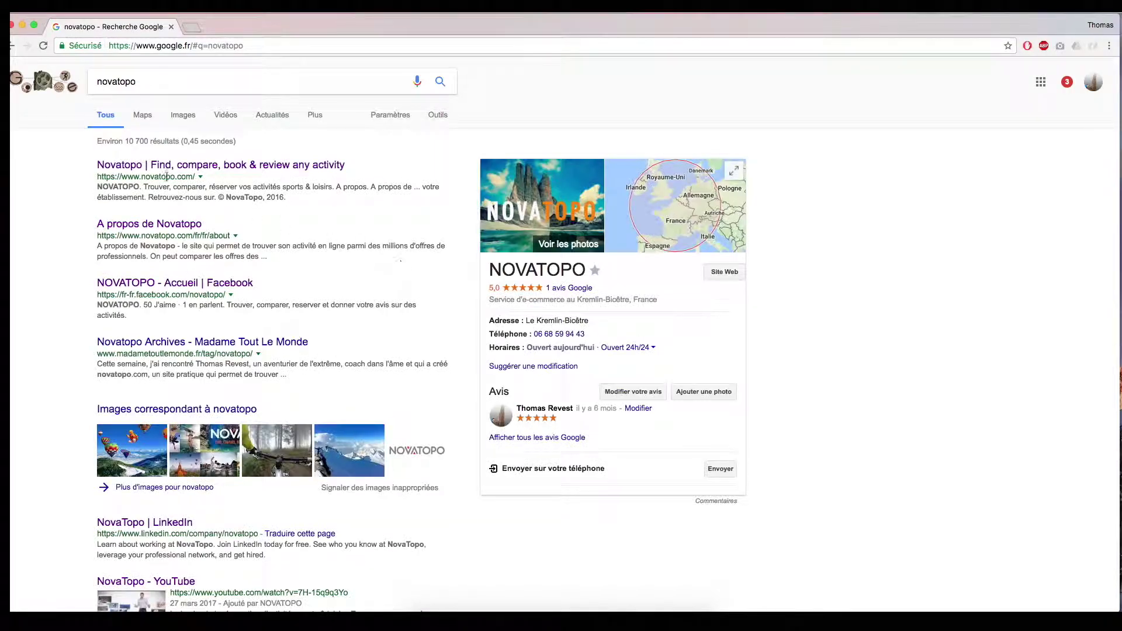
# - Open the Novatopo website from the first Google result for novatopo
pyautogui.click(144, 169)
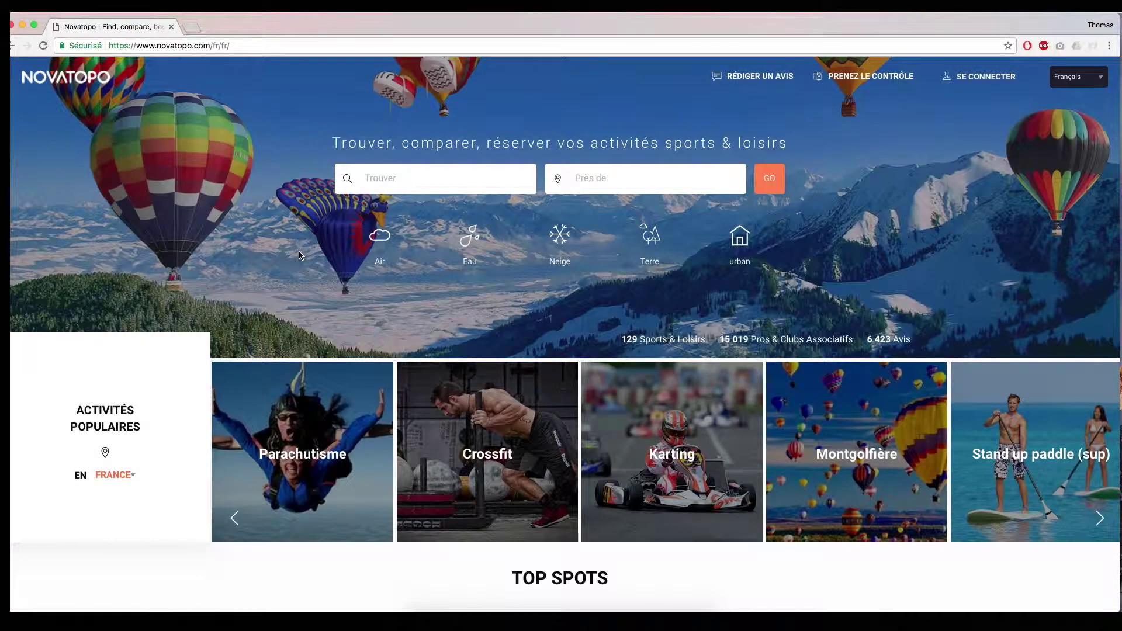
# - Wait for the Novatopo homepage to finish loading
pyautogui.moveTo(410, 269)
# - Search for club dojang on the claim page, find no match, and choose to create a new page
pyautogui.click(873, 80)
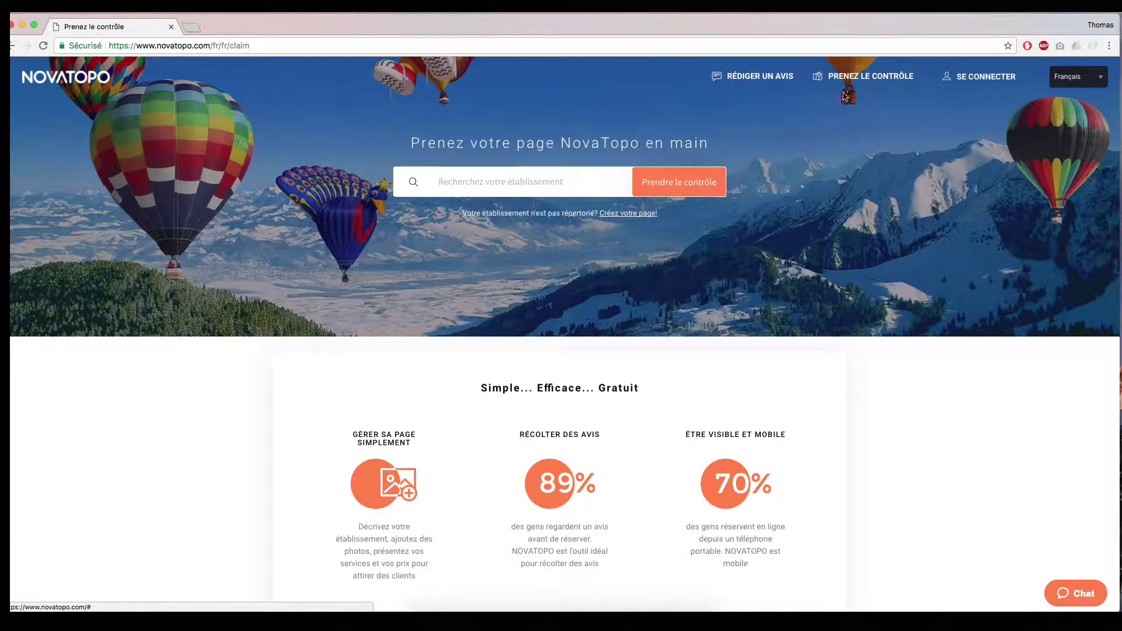
pyautogui.click(513, 185)
pyautogui.write('clu')
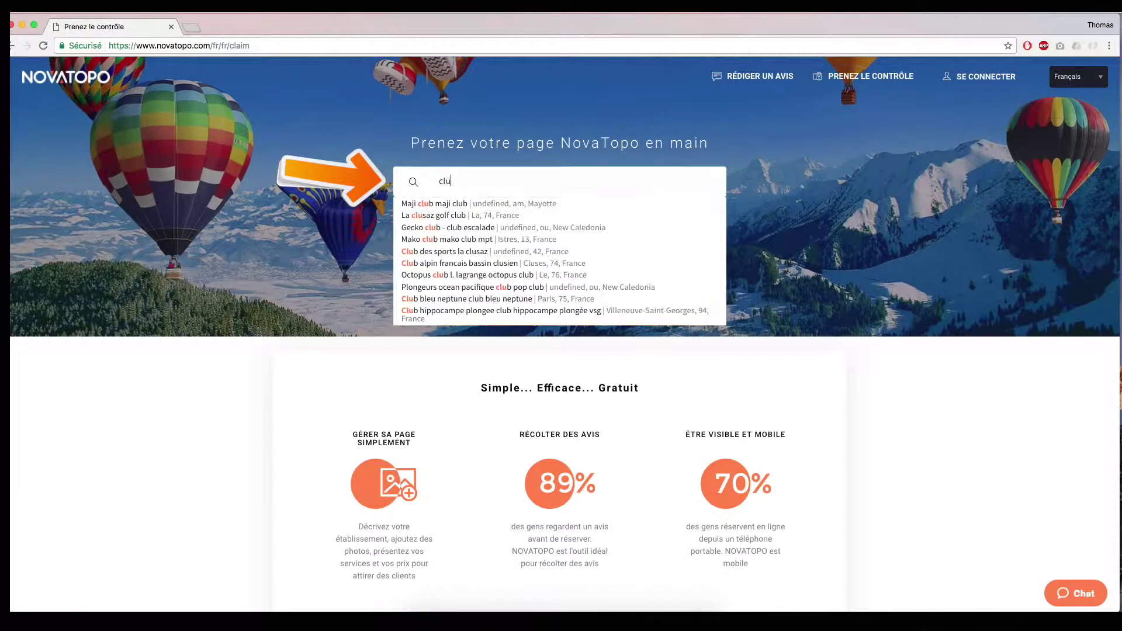
pyautogui.write('b')
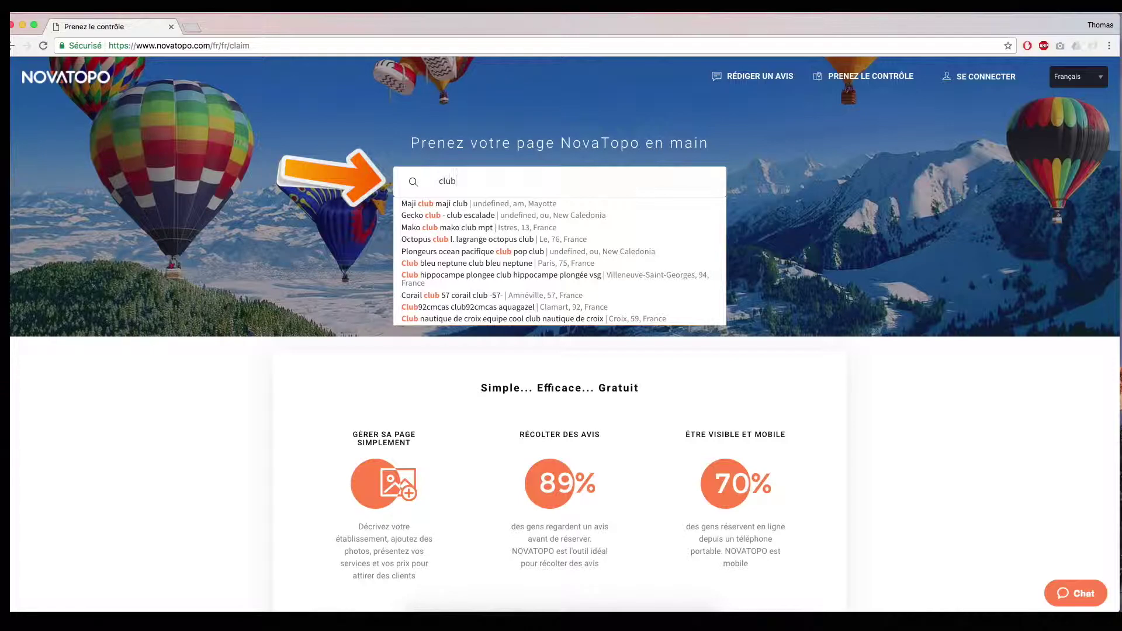
pyautogui.write(' dojang')
pyautogui.press('BackSpace')
pyautogui.press('BackSpace')
pyautogui.press('BackSpace')
pyautogui.press('BackSpace')
pyautogui.press('BackSpace')
pyautogui.press('BackSpace')
pyautogui.press('BackSpace')
pyautogui.press('BackSpace')
pyautogui.press('BackSpace')
pyautogui.press('BackSpace')
pyautogui.press('BackSpace')
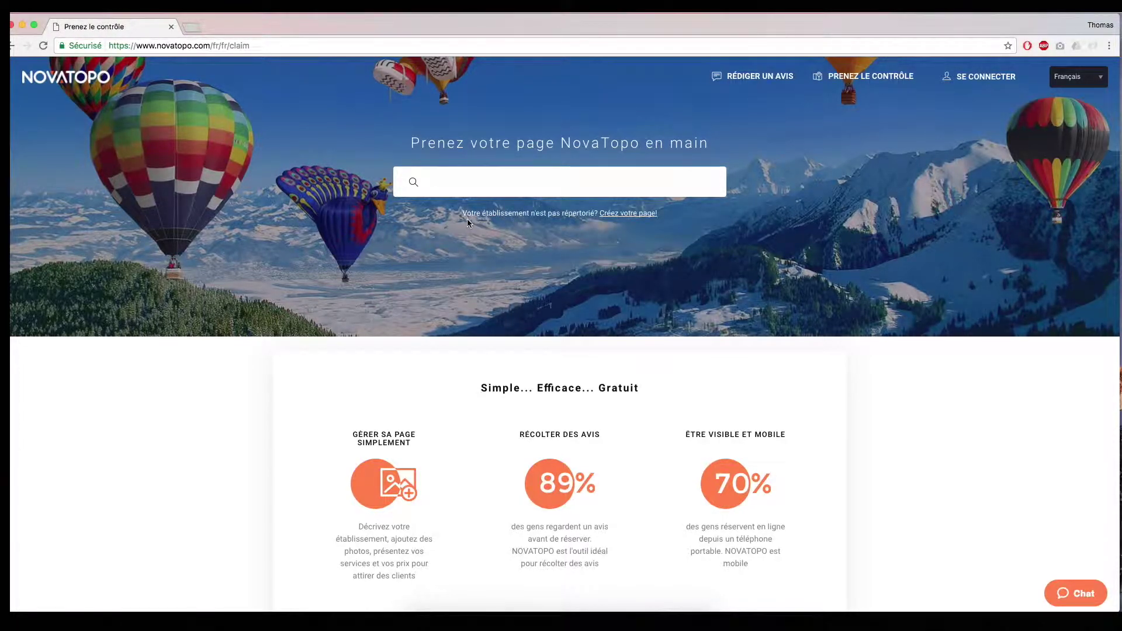
pyautogui.click(628, 215)
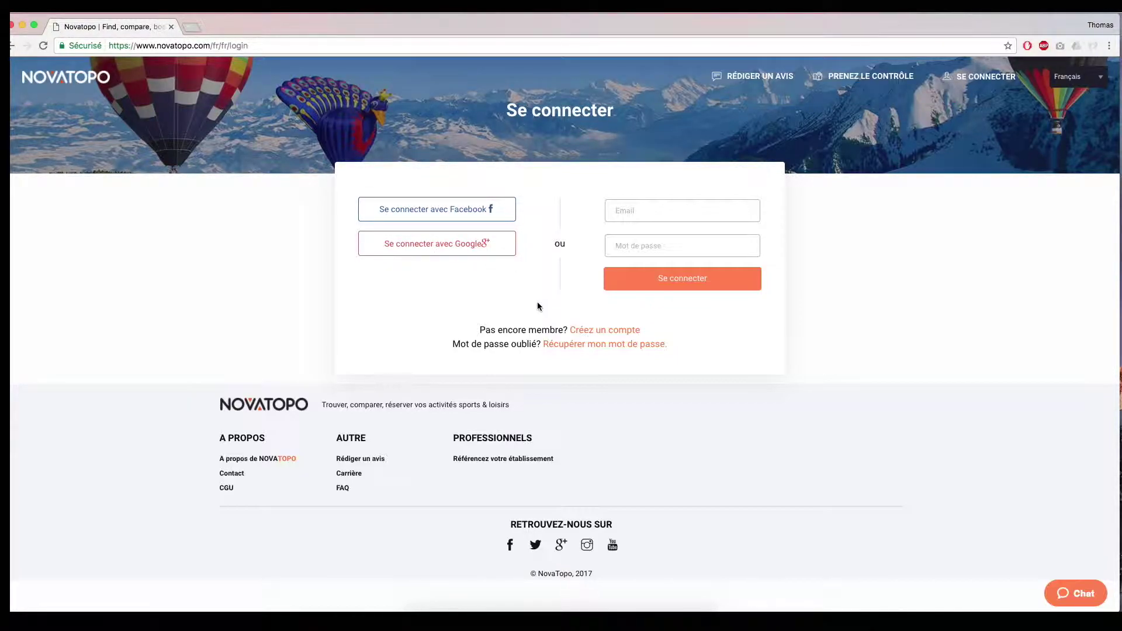
# - Register a new NovaTopo account with the club's e-mail address and a password
pyautogui.click(597, 332)
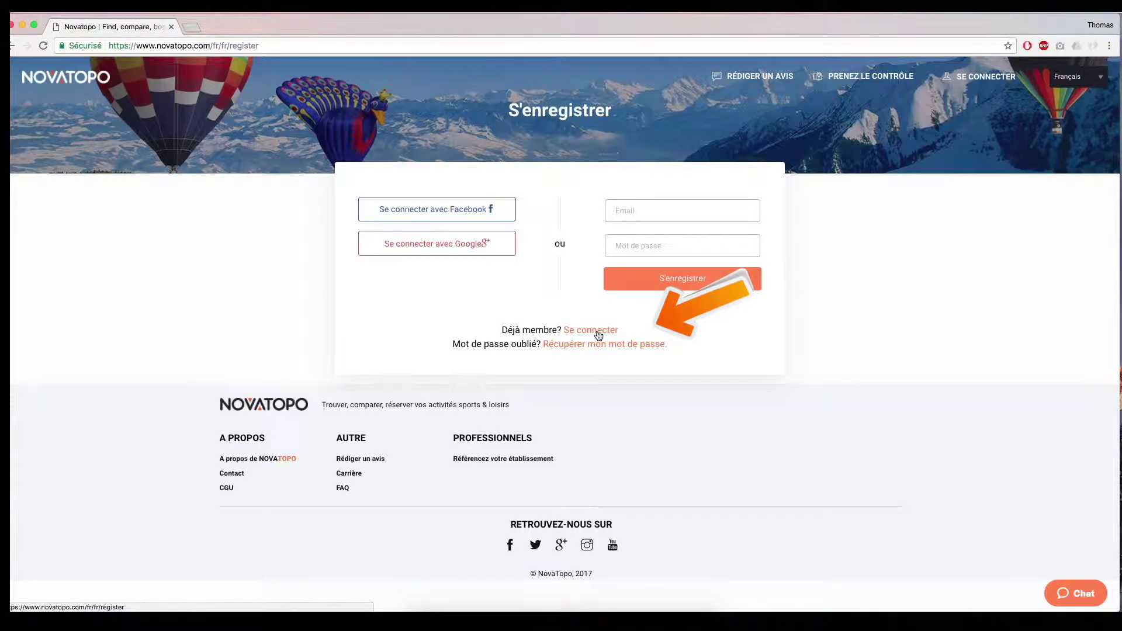
pyautogui.click(649, 212)
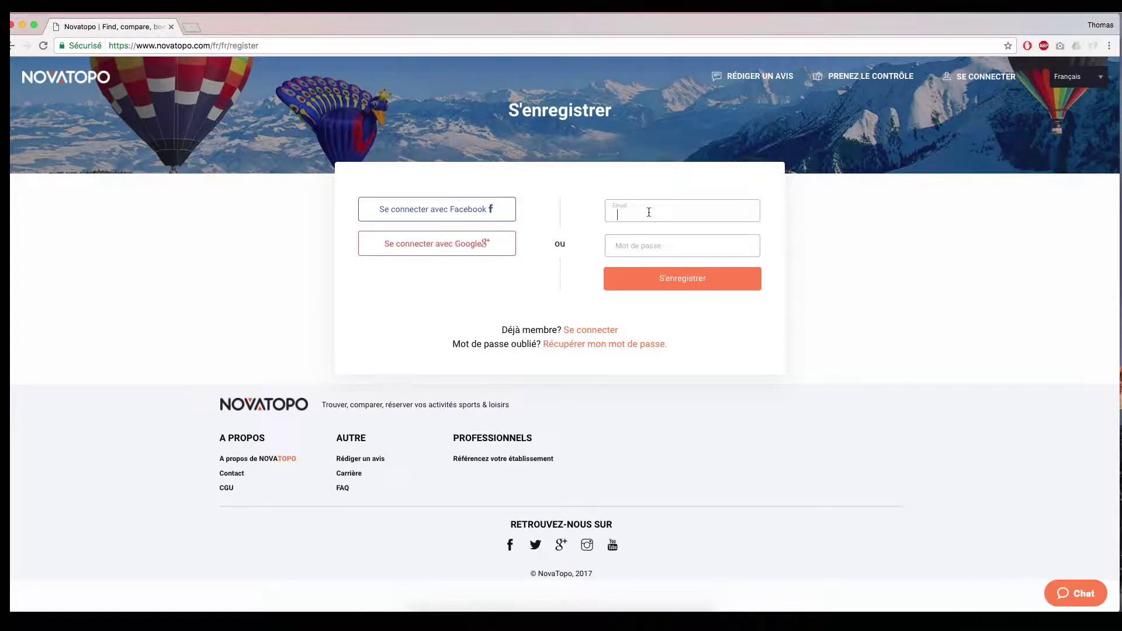
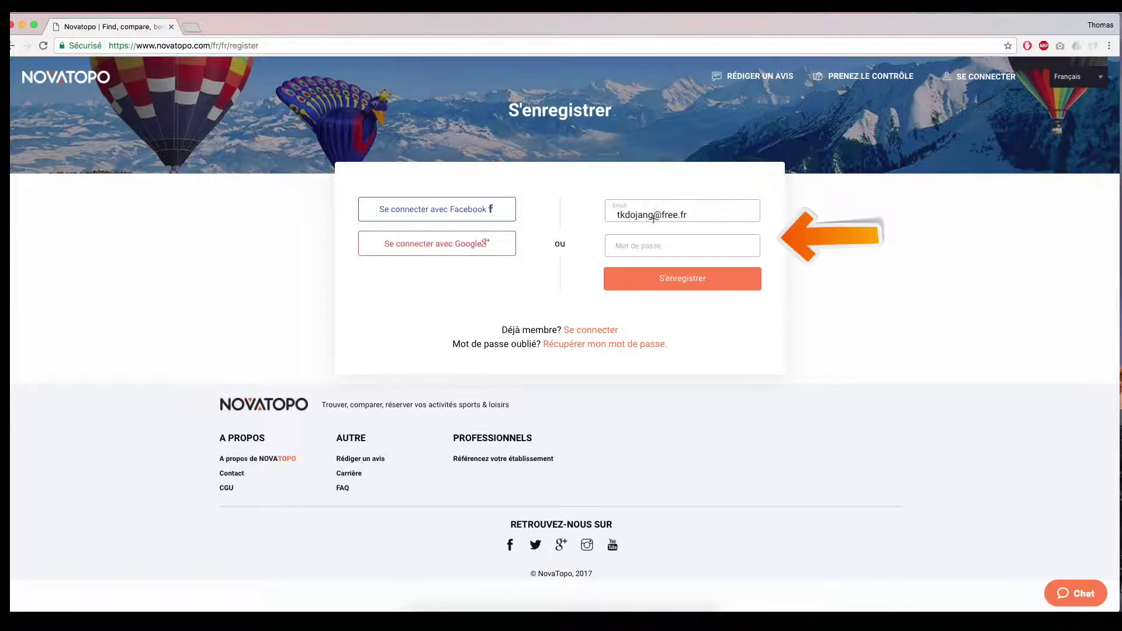
pyautogui.click(658, 249)
pyautogui.write('••••••••••')
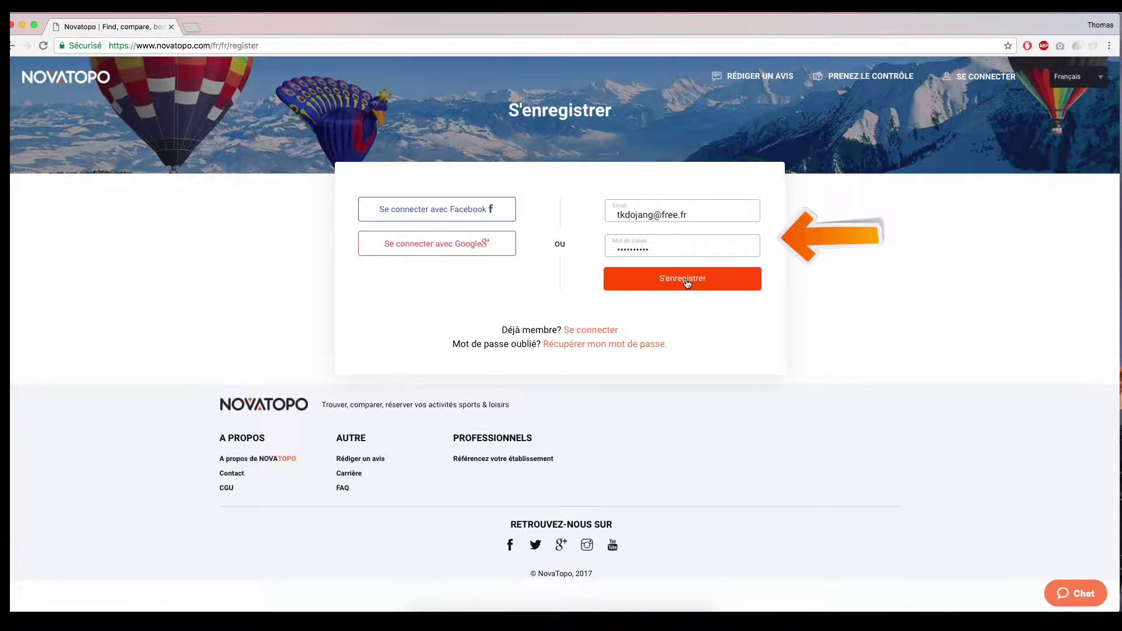
pyautogui.click(686, 280)
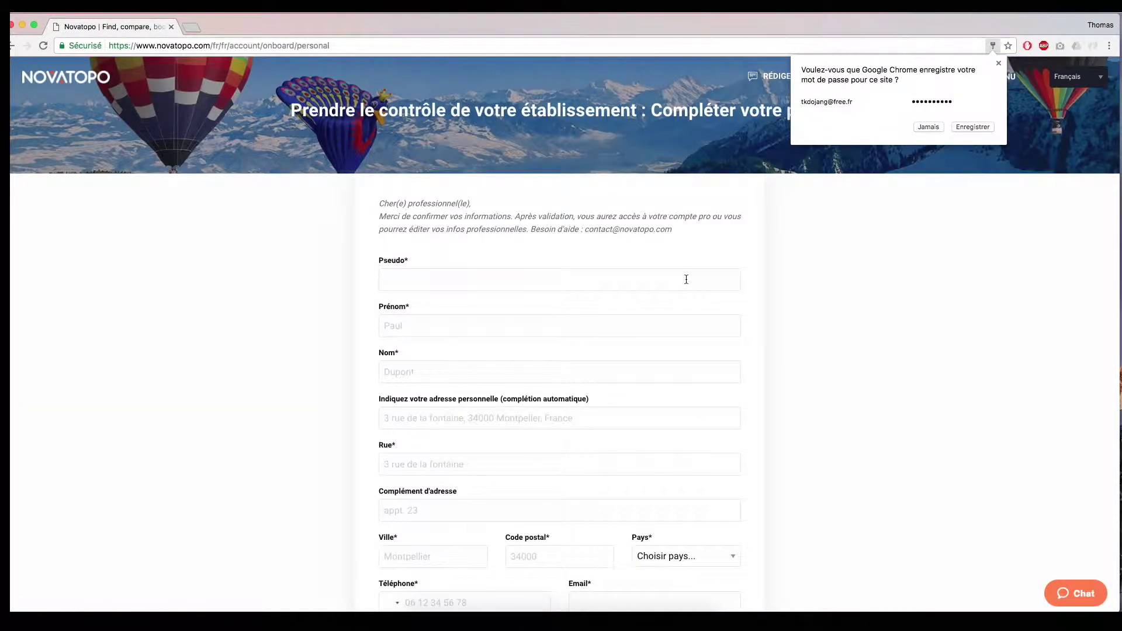
# - Let the browser save the new account password
pyautogui.click(973, 127)
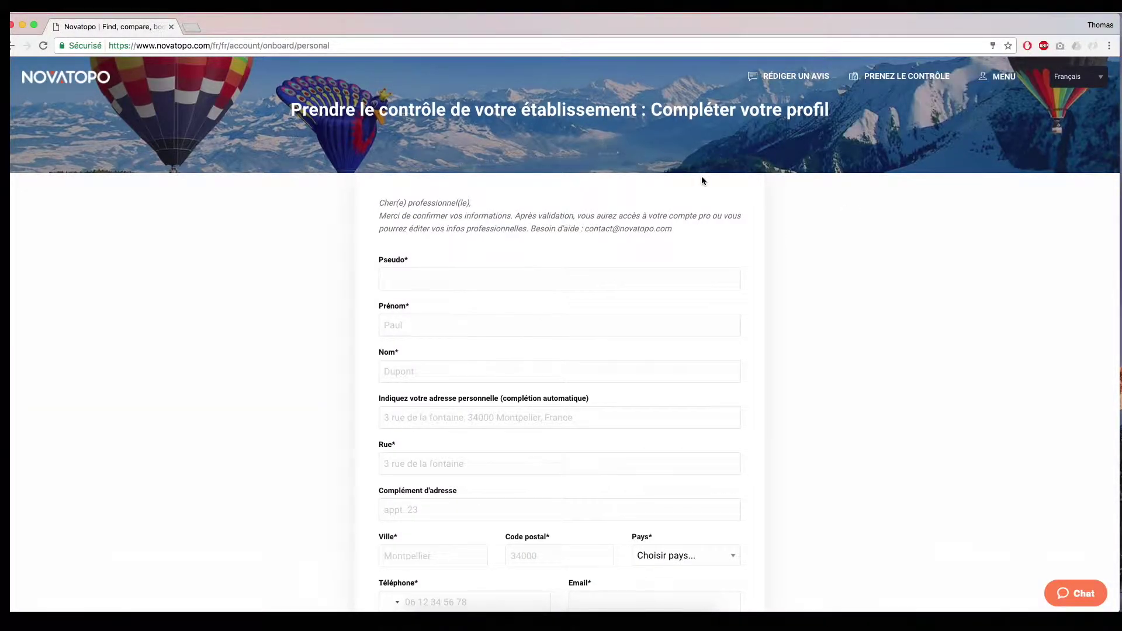
pyautogui.scroll(-3, 704, 178)
pyautogui.scroll(2, 714, 179)
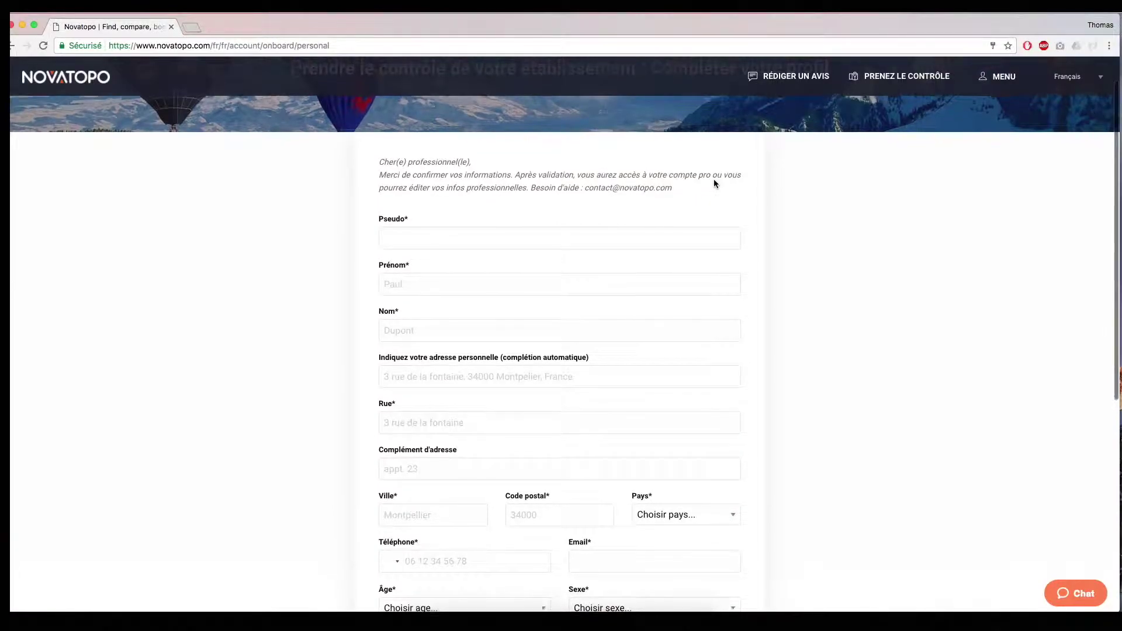
pyautogui.scroll(2, 713, 180)
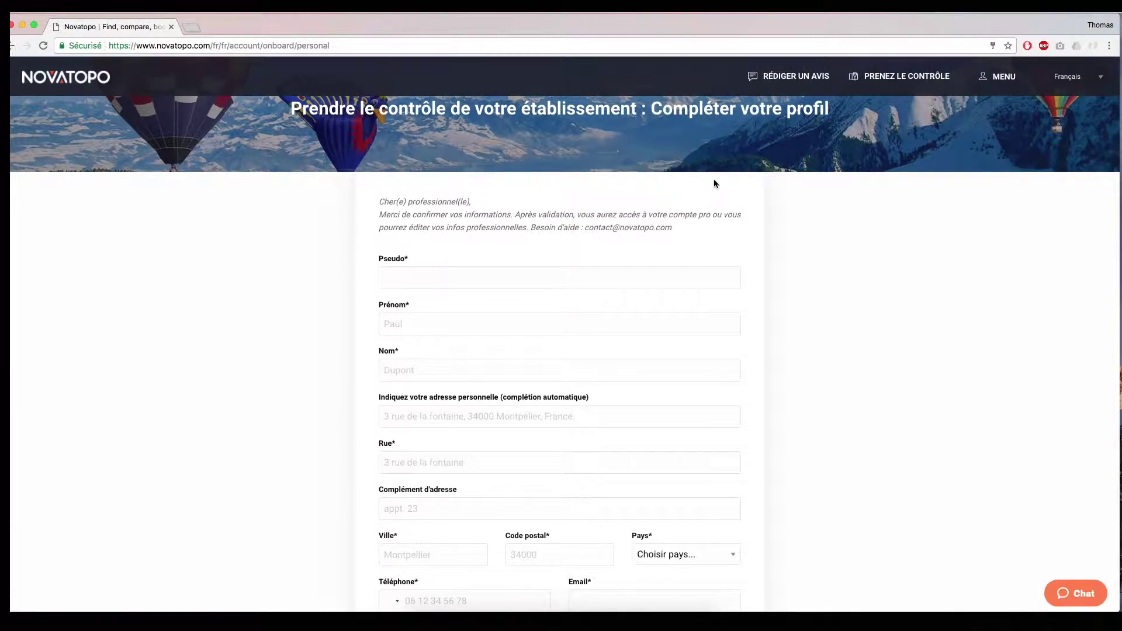
pyautogui.scroll(-3, 714, 180)
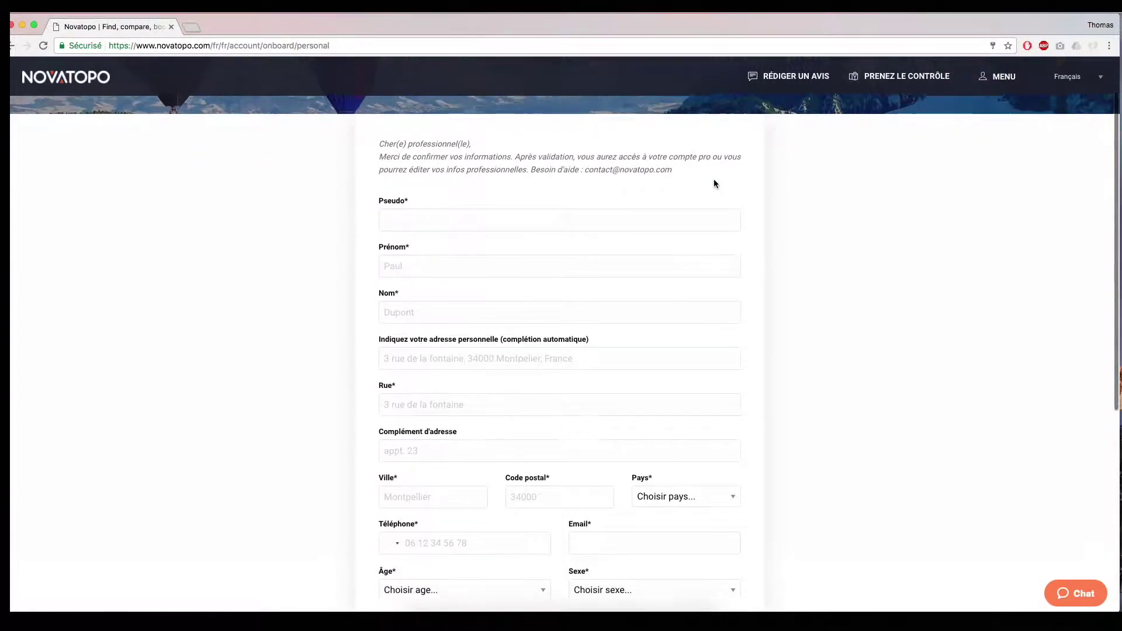
# - Fill in the nickname, first name and last name in the profile form
pyautogui.click(475, 217)
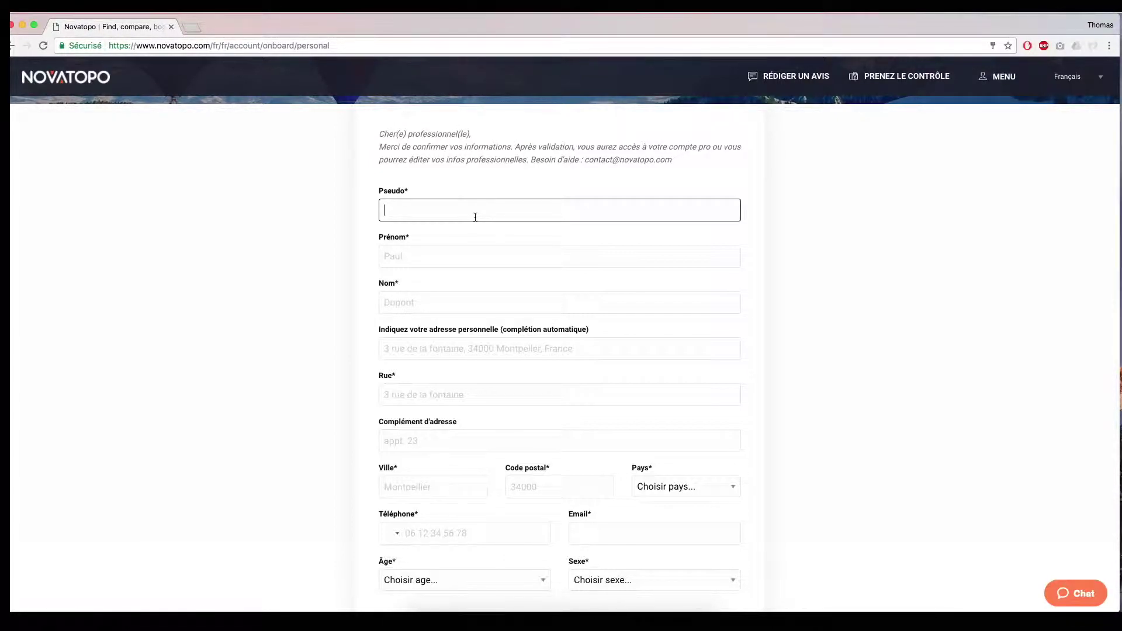
pyautogui.write('Lolo')
pyautogui.click(460, 261)
pyautogui.press('Tab')
pyautogui.press('Tab')
# - Enter the home address via its autocomplete suggestion, the phone number, and sex Homme
pyautogui.click(435, 349)
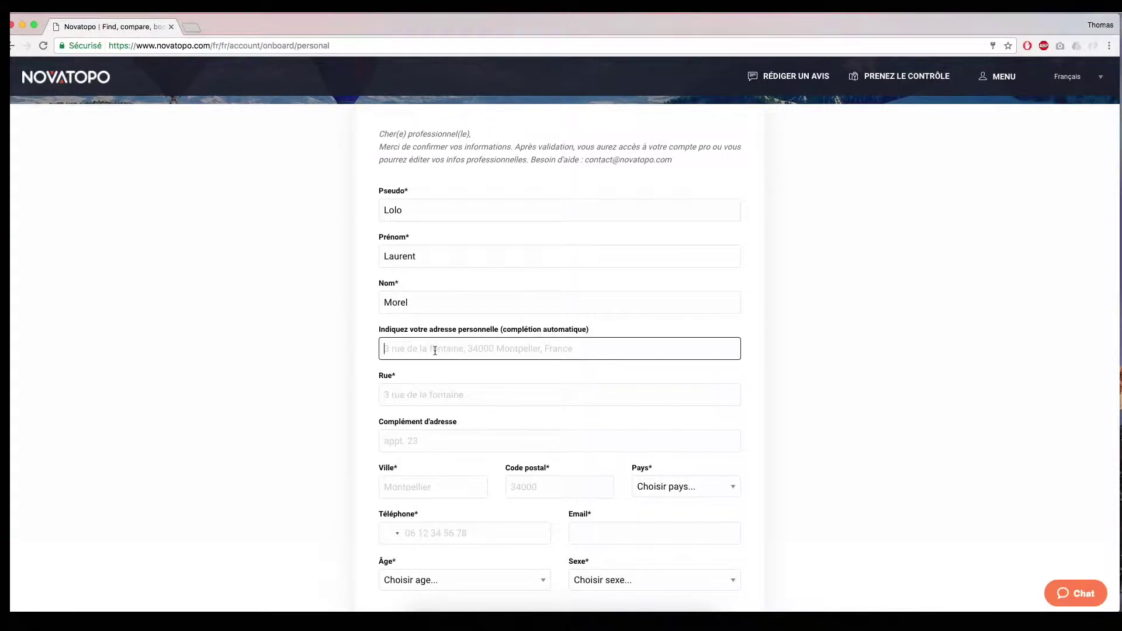
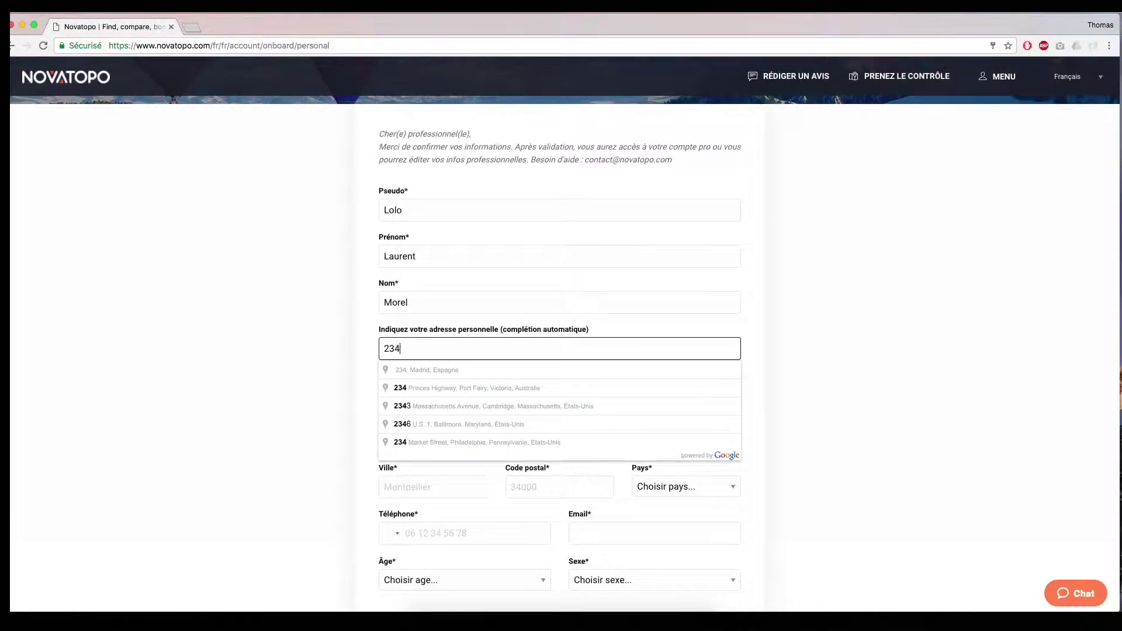
pyautogui.click(430, 369)
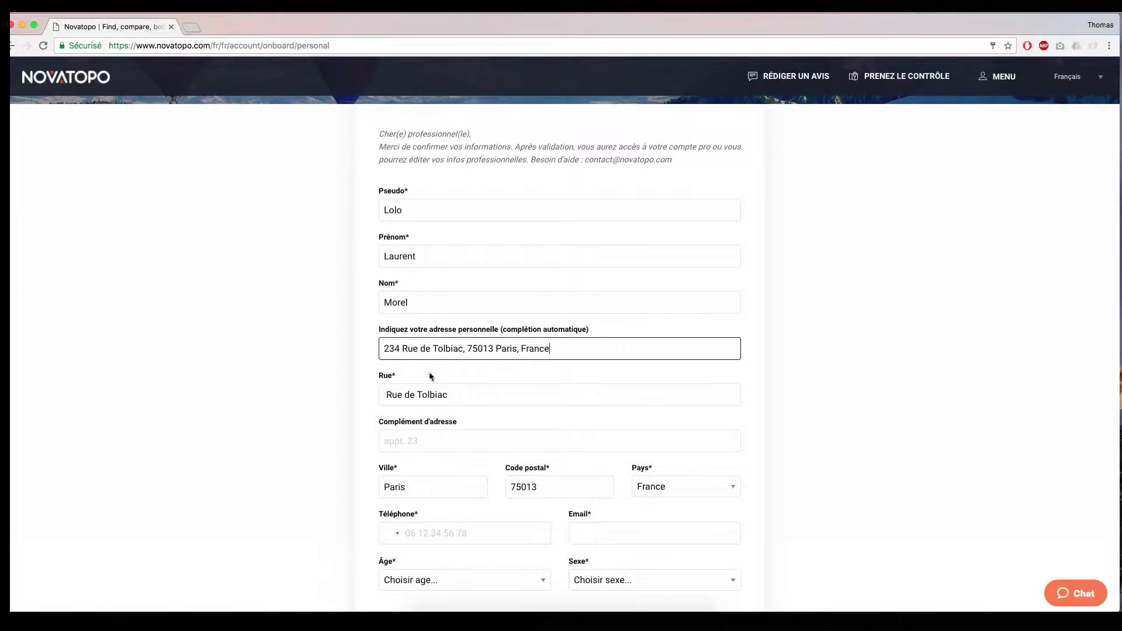
pyautogui.scroll(-2, 429, 380)
pyautogui.scroll(-1, 422, 388)
pyautogui.click(426, 367)
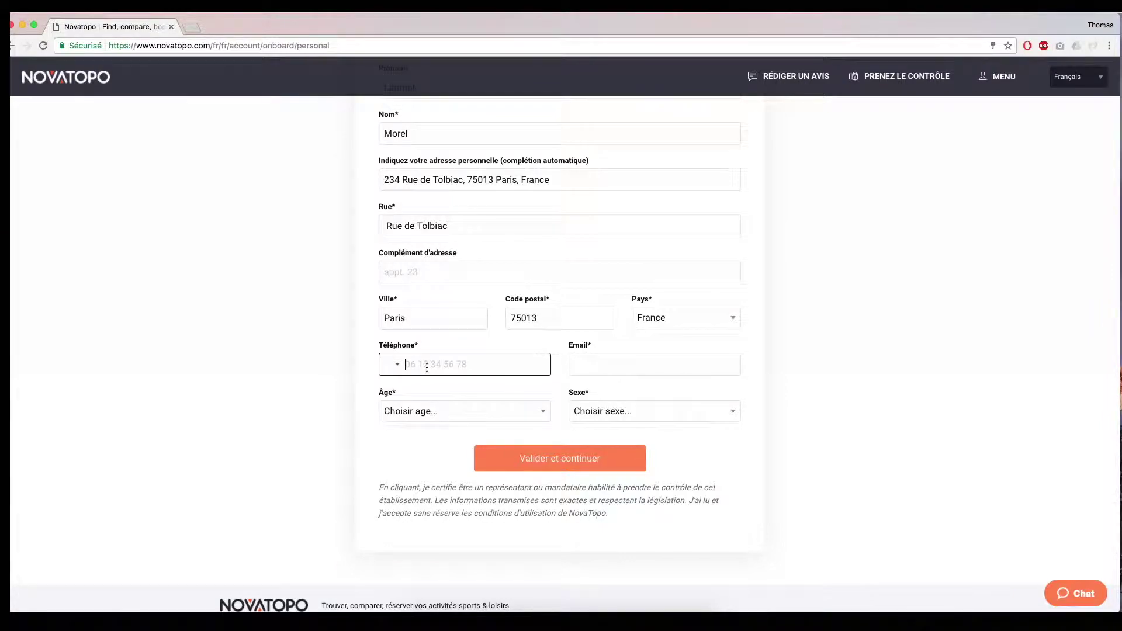
pyautogui.click(683, 423)
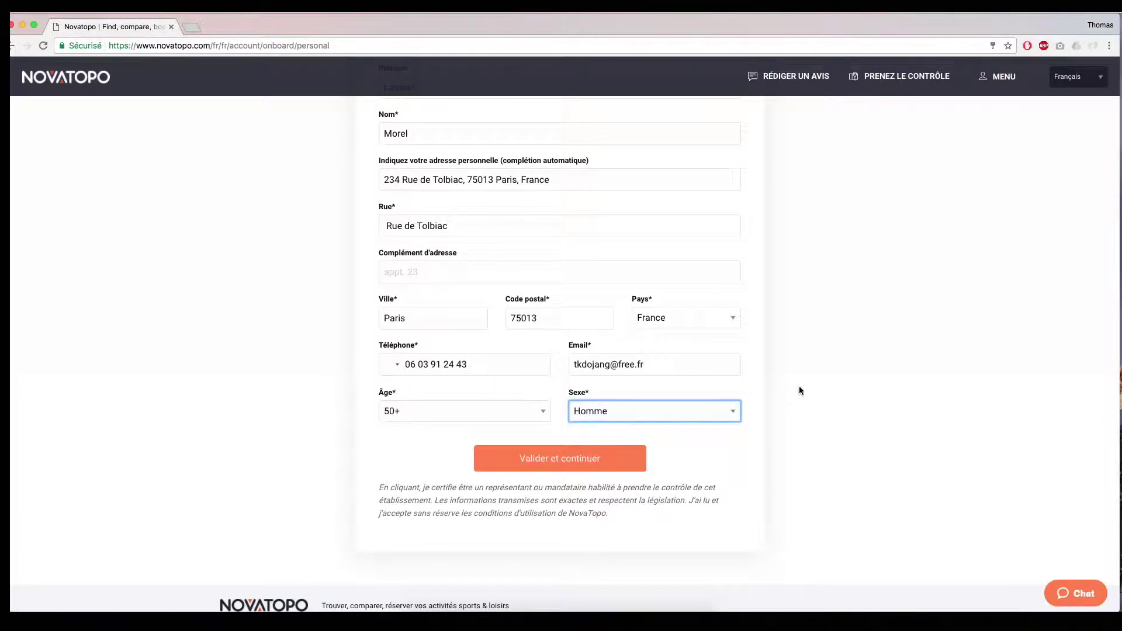
pyautogui.scroll(2, 799, 388)
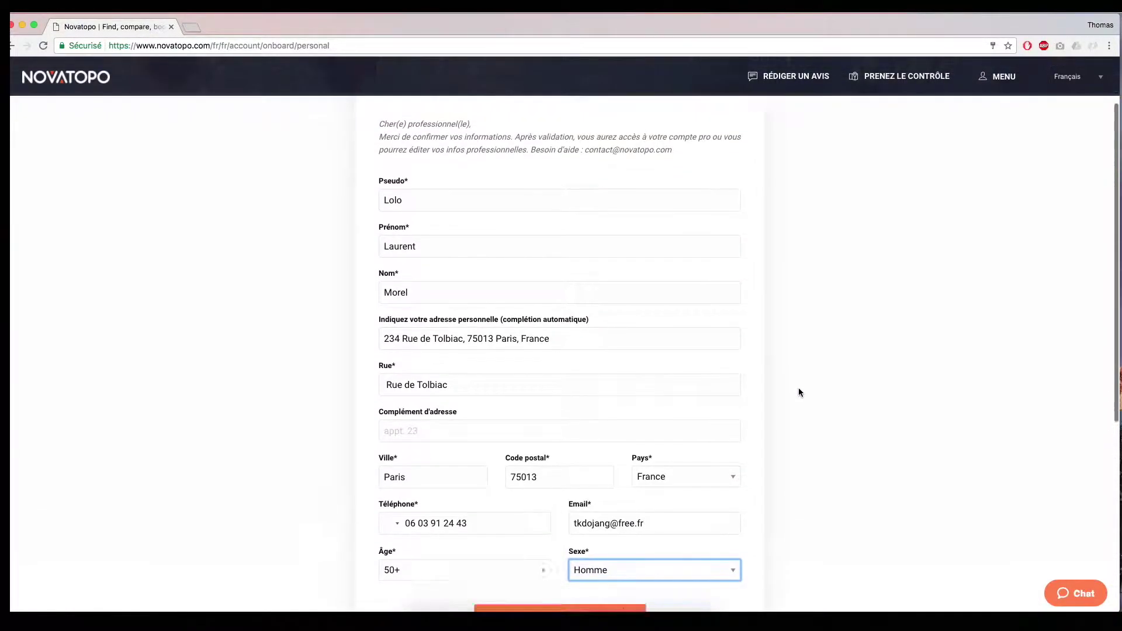
pyautogui.scroll(-3, 798, 387)
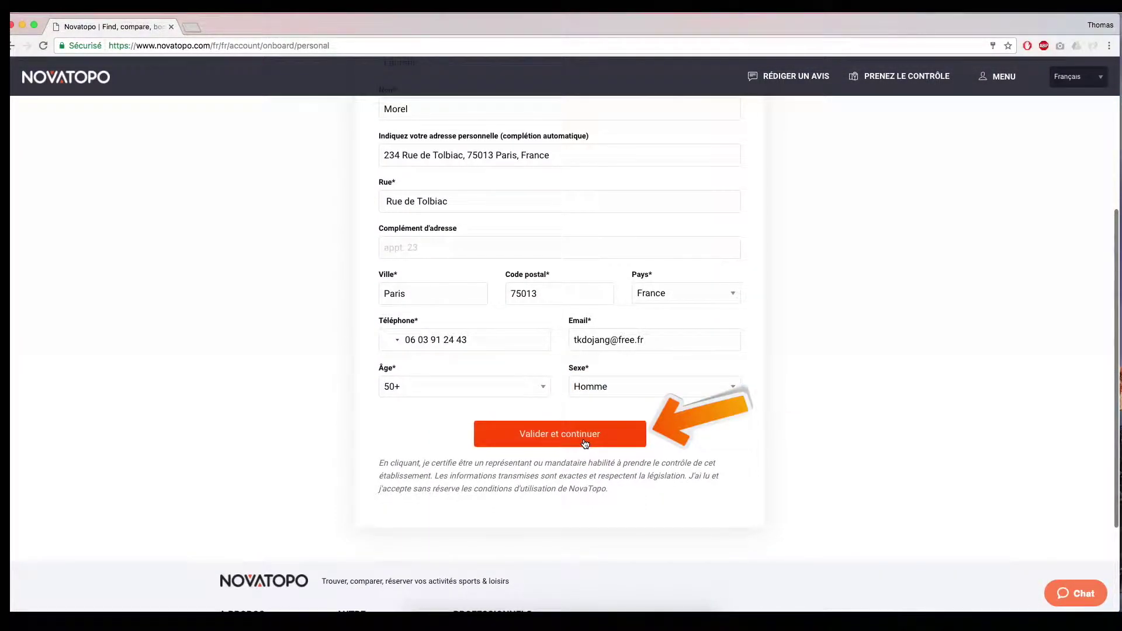
pyautogui.click(584, 443)
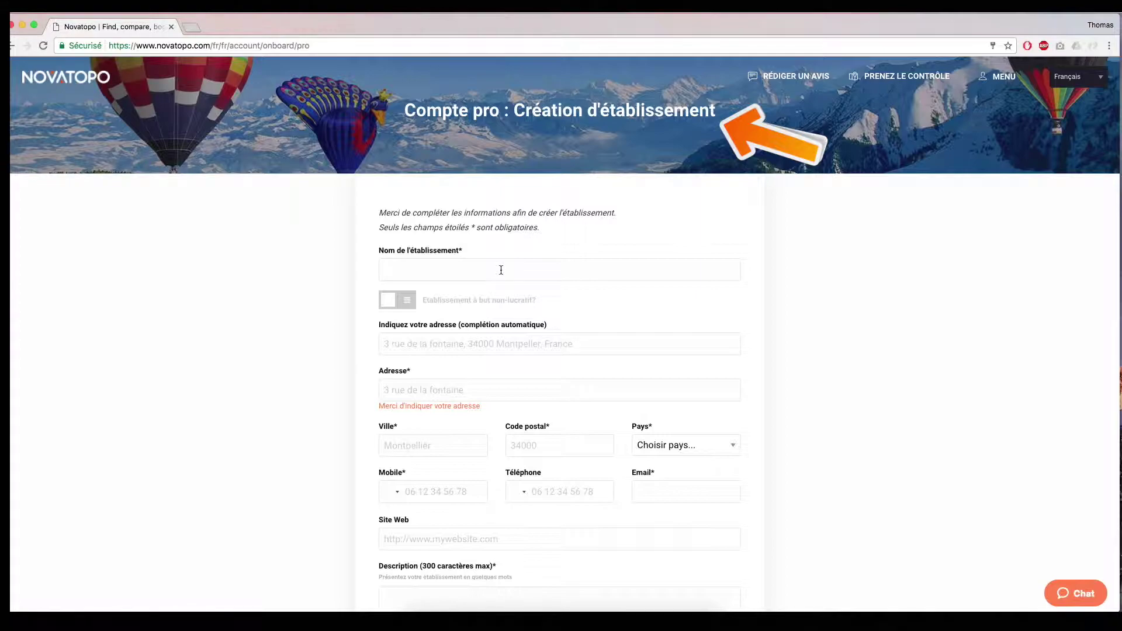
pyautogui.scroll(-1, 500, 268)
pyautogui.click(497, 246)
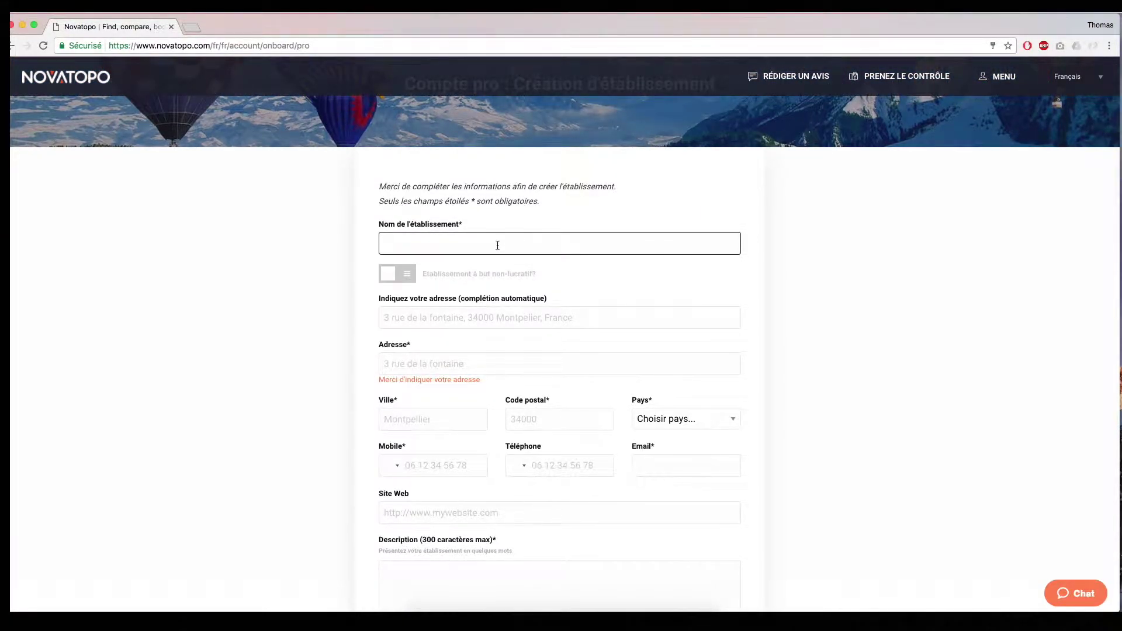
pyautogui.write('Club D')
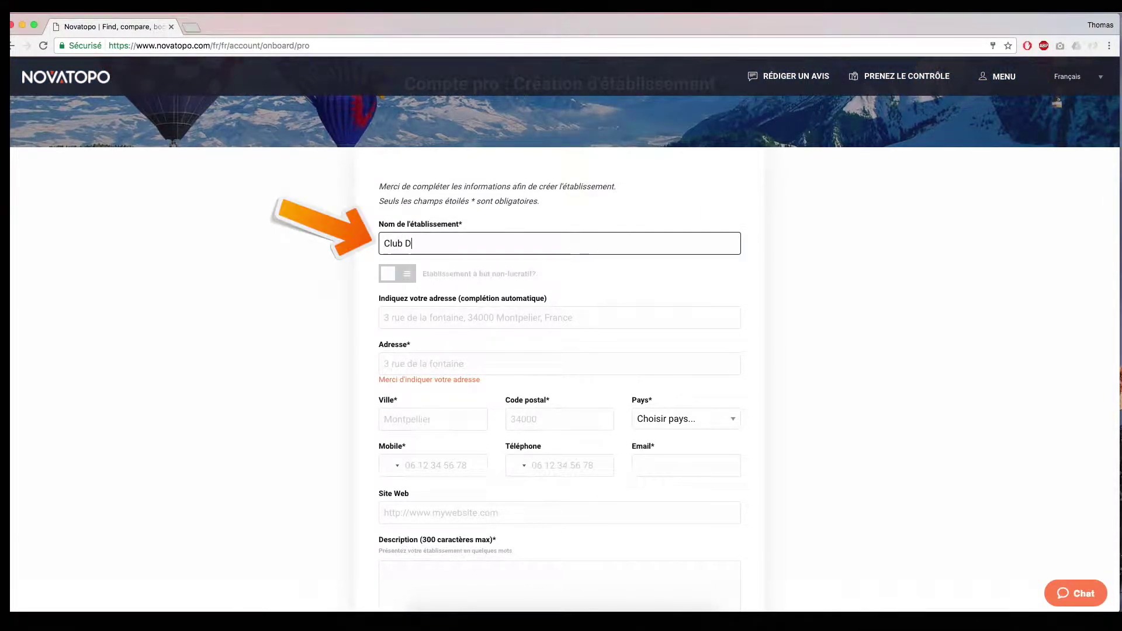
pyautogui.write('ojang')
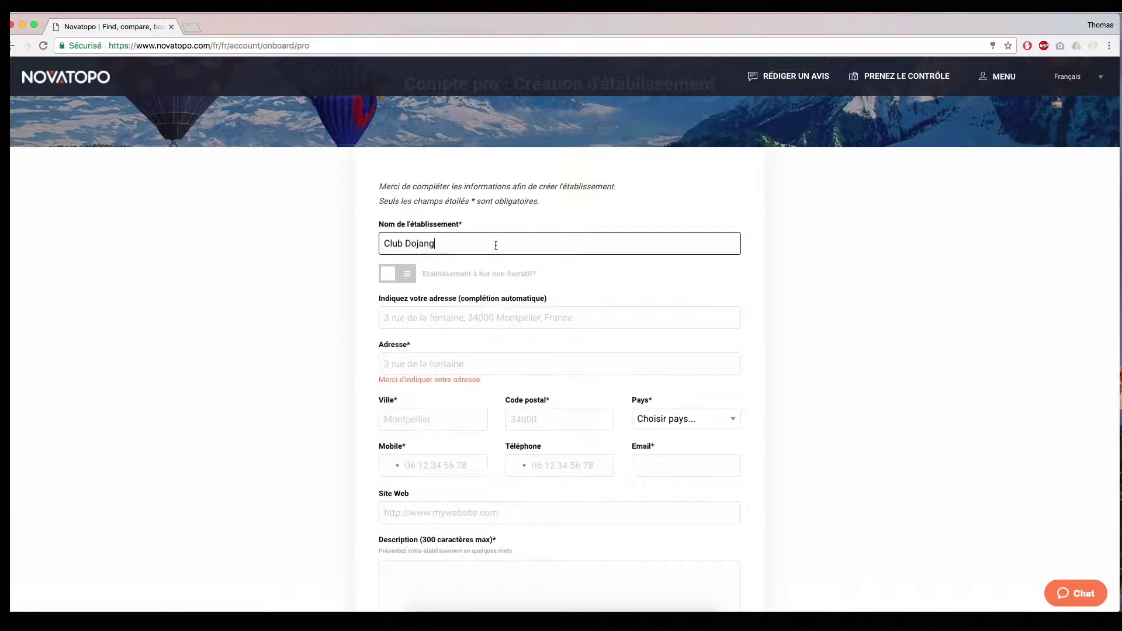
pyautogui.click(441, 321)
pyautogui.write('234')
pyautogui.click(442, 337)
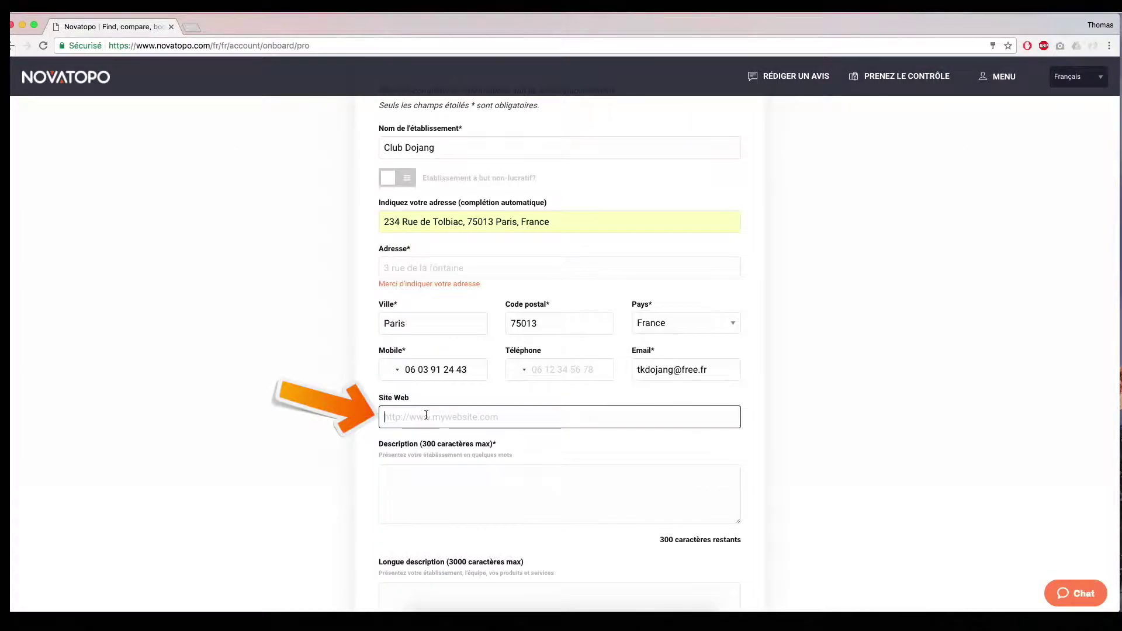
pyautogui.write('http://clubdojang.fr/')
# - Write the short description about Taekwondo classes in Paris for children and adults
pyautogui.click(475, 477)
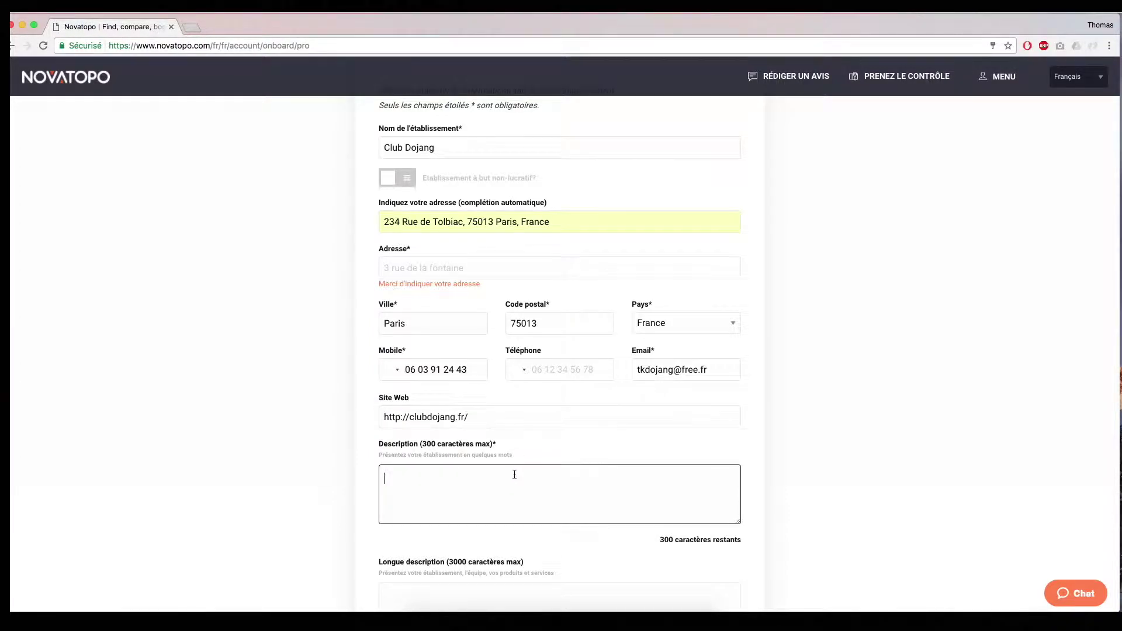
pyautogui.scroll(-3, 513, 471)
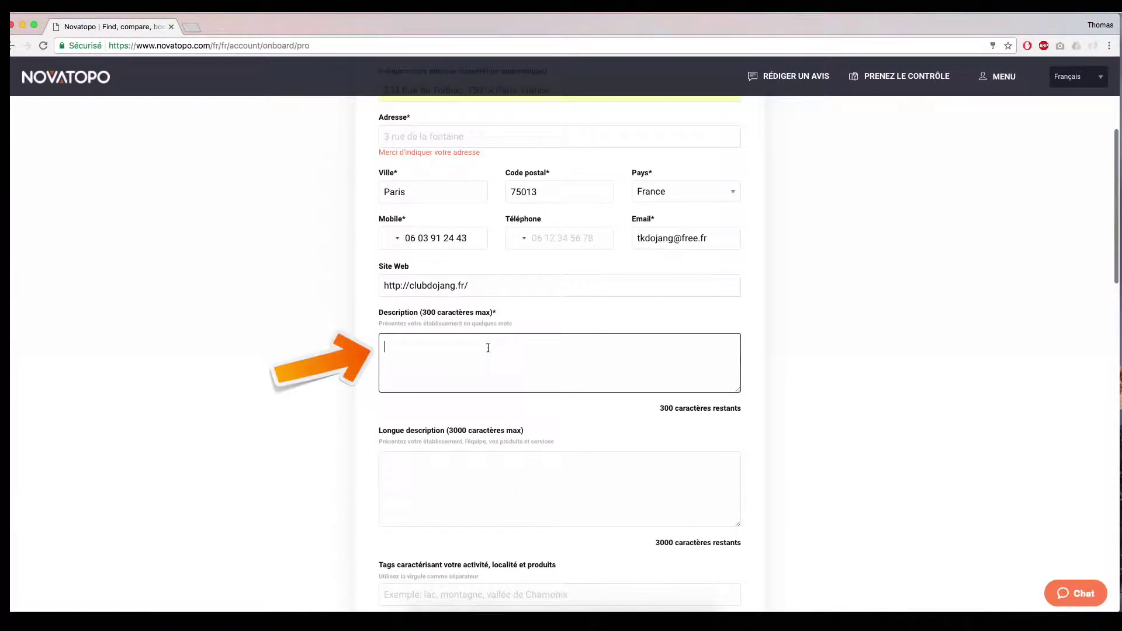
pyautogui.write('Club Dojang propose des cours de Taekwondo à Paris pour les enfants et les')
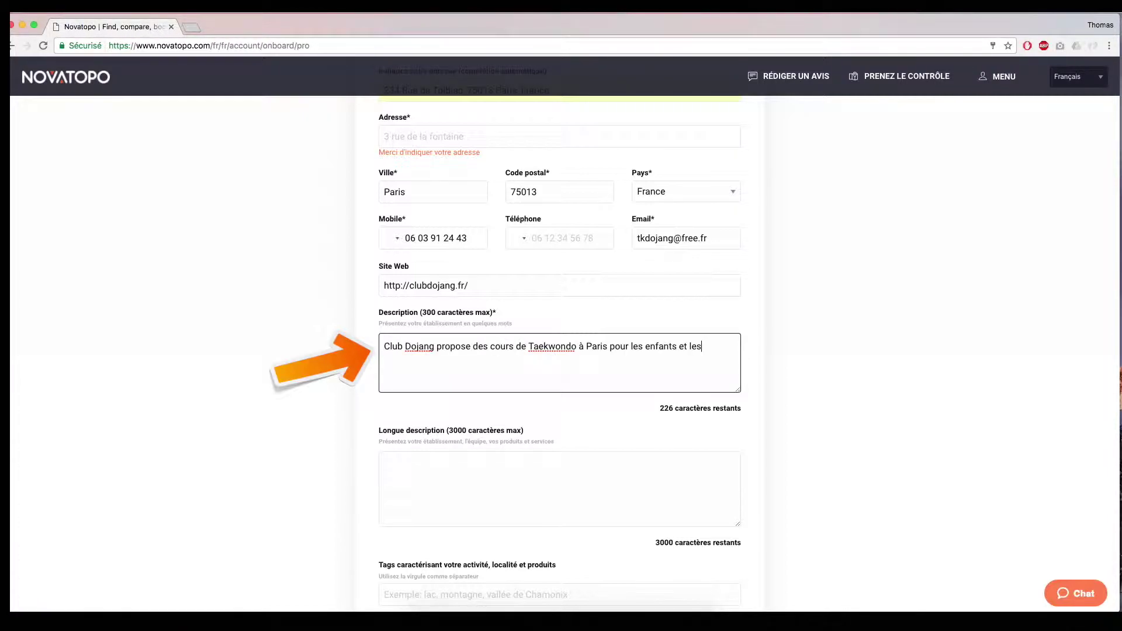
pyautogui.write(' adultes')
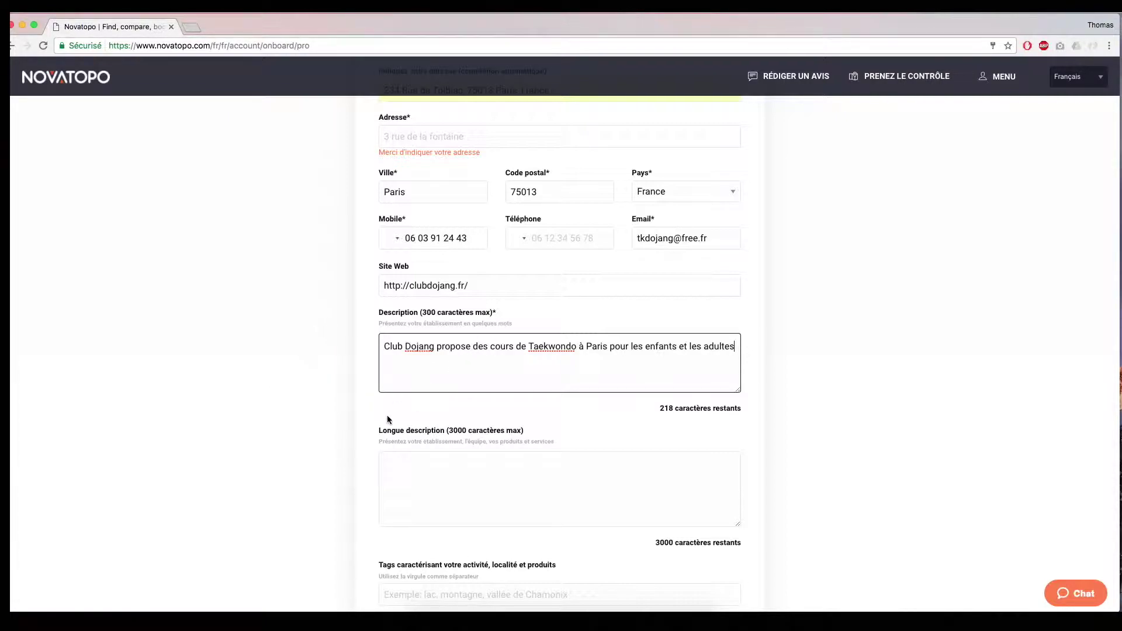
pyautogui.scroll(-3, 387, 415)
# - Paste the prepared paragraph about Taekwondo and Club Dojang into the long description
pyautogui.click(438, 390)
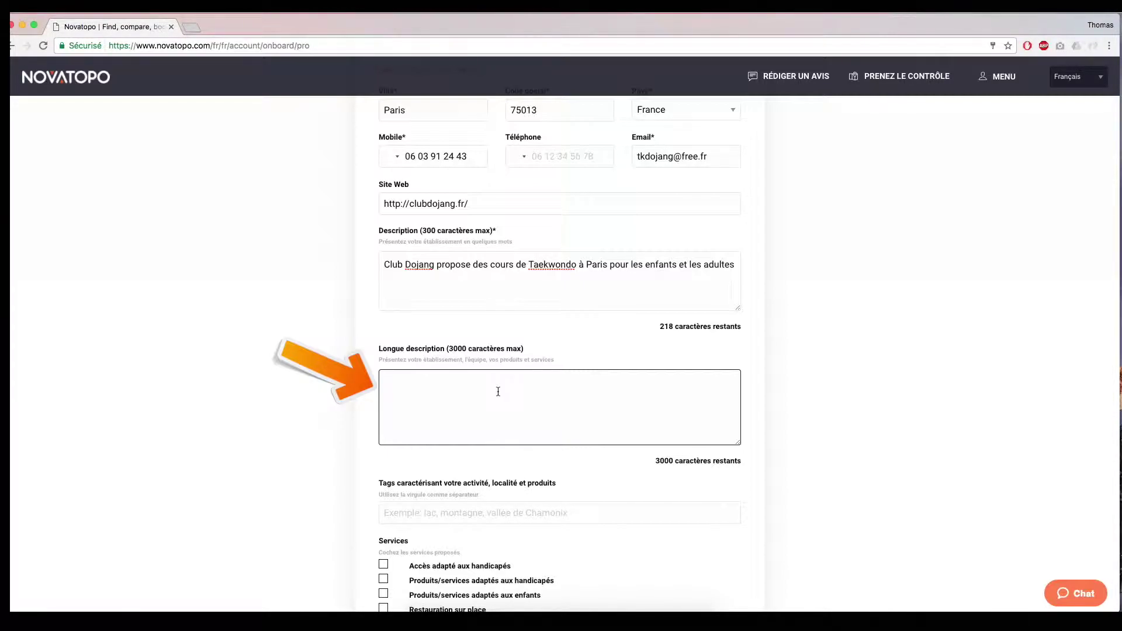
pyautogui.write('Le TaeKwonDo est une discipline complète: des motivations diverses animent les pratiquants qui développent leur propre forme de TKD. Mais au club Dojang nous développons avant tout un sens des valeurs. Le Club Dojang existe depuis 1997 et il met un point d’honneur à respecter l’essence même du Taekwondo.')
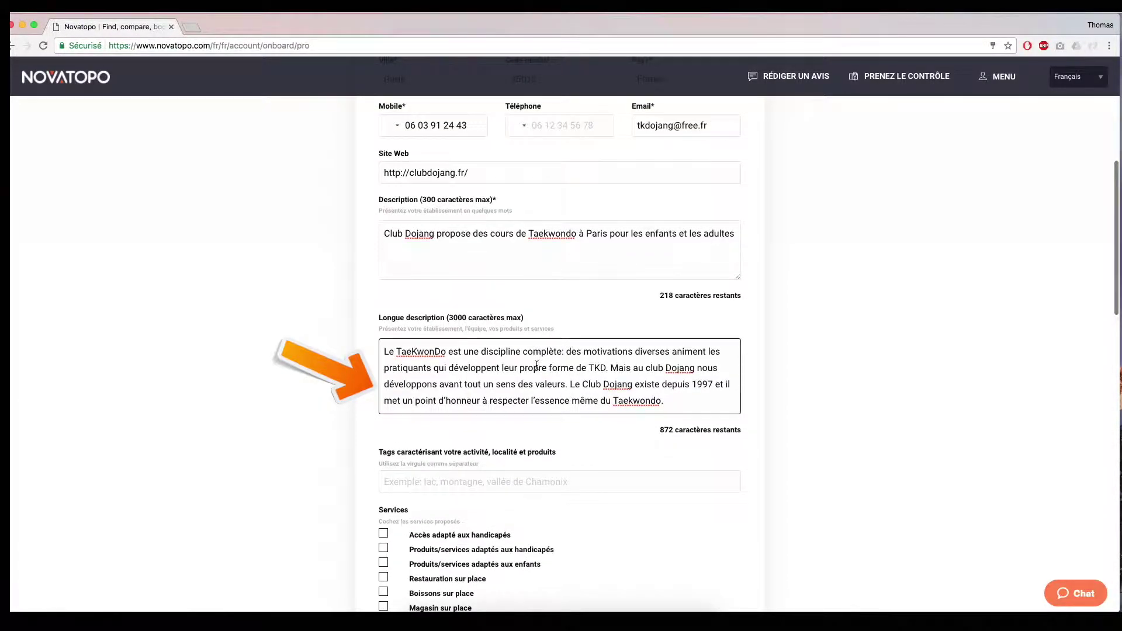
pyautogui.scroll(-5, 531, 364)
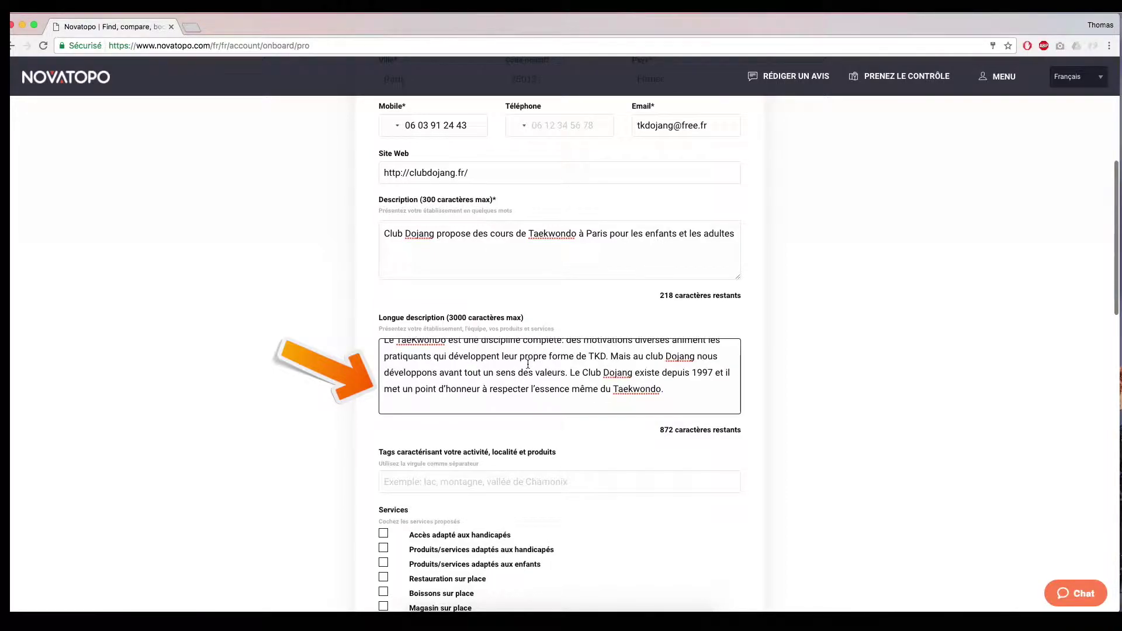
pyautogui.scroll(-5, 524, 369)
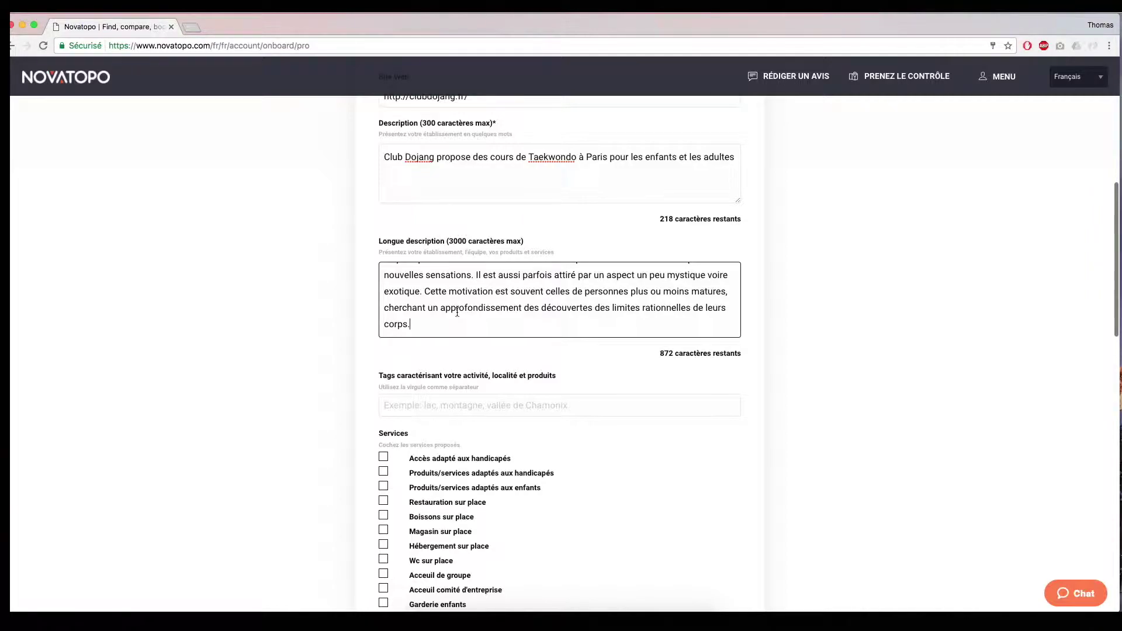
# - Enter tags: taekwondo, paris 13, club pour les enfants, enfants, baby taekwondo
pyautogui.click(463, 403)
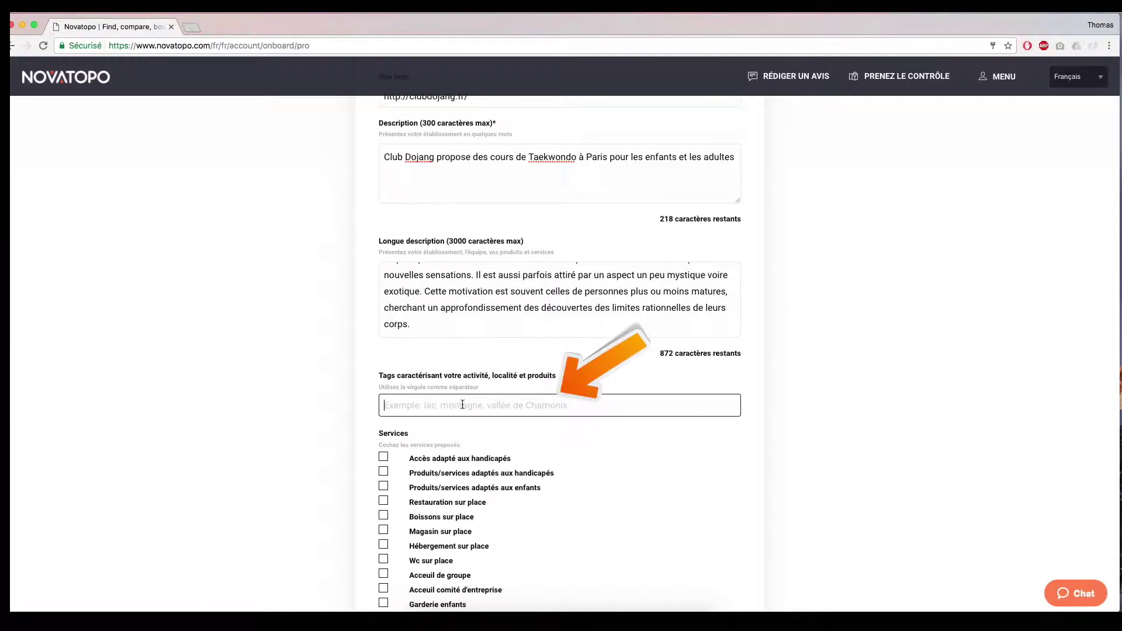
pyautogui.write('taekwondo, paris 13')
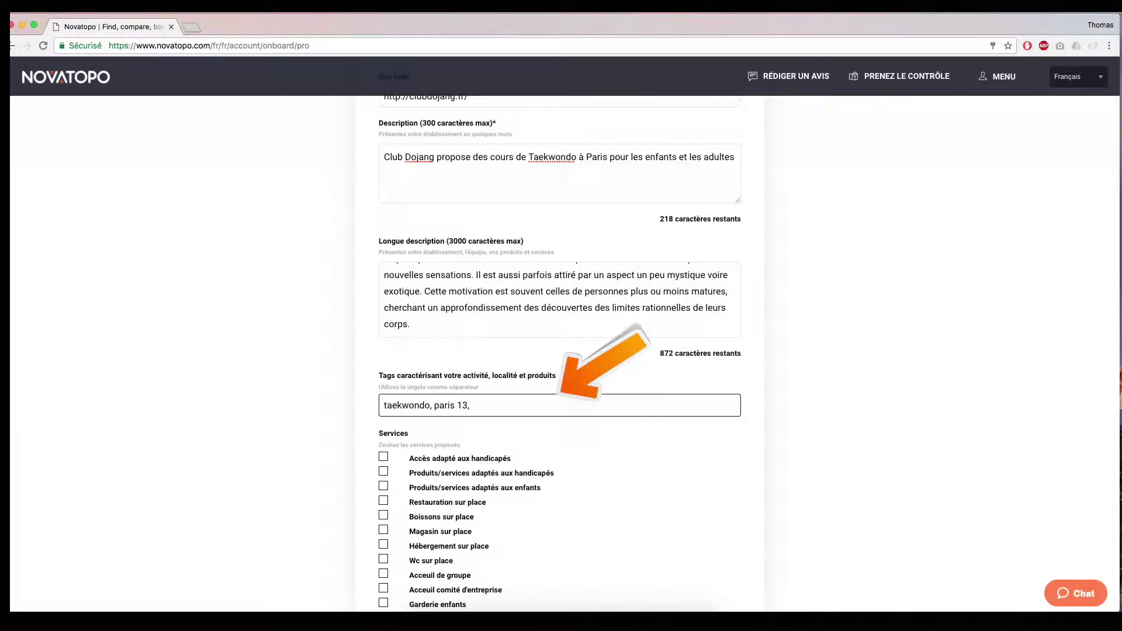
pyautogui.write(', club pour les enfants, enfants')
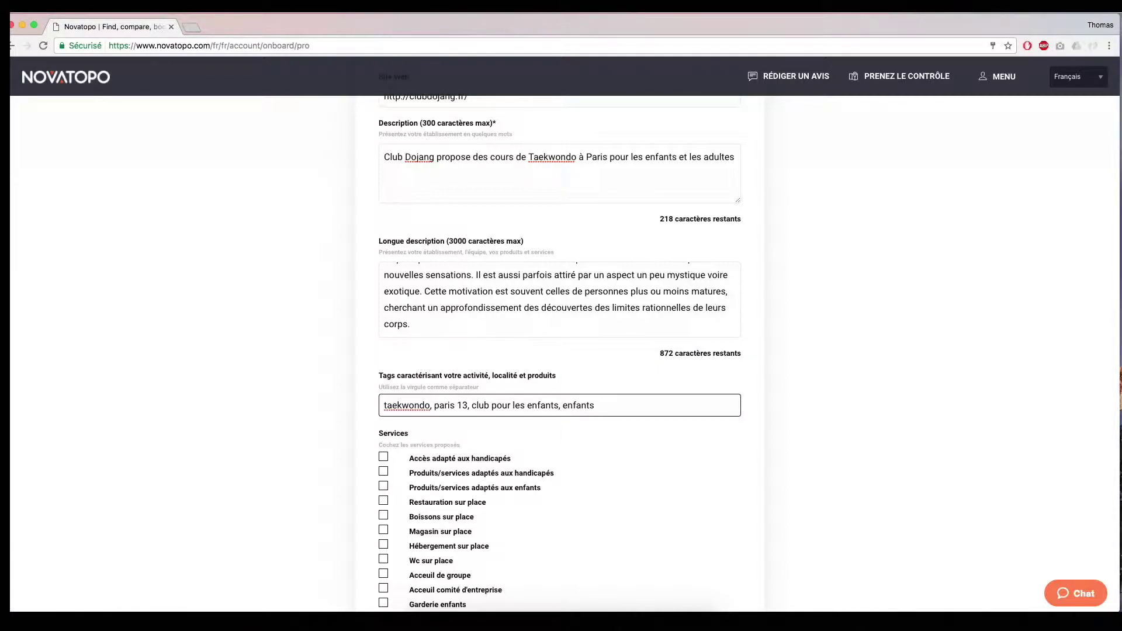
pyautogui.write(', baby taekwondo')
pyautogui.scroll(-3, 450, 297)
pyautogui.scroll(-1, 451, 297)
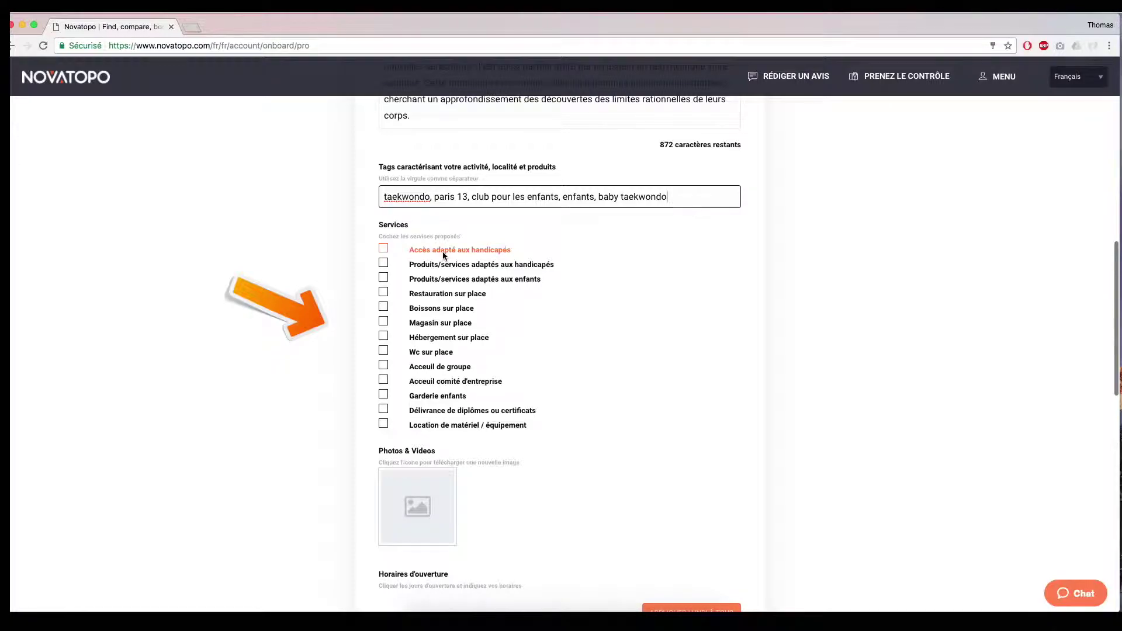
# - Tick the children's and drinks services and upload three martial-arts photos
pyautogui.click(383, 278)
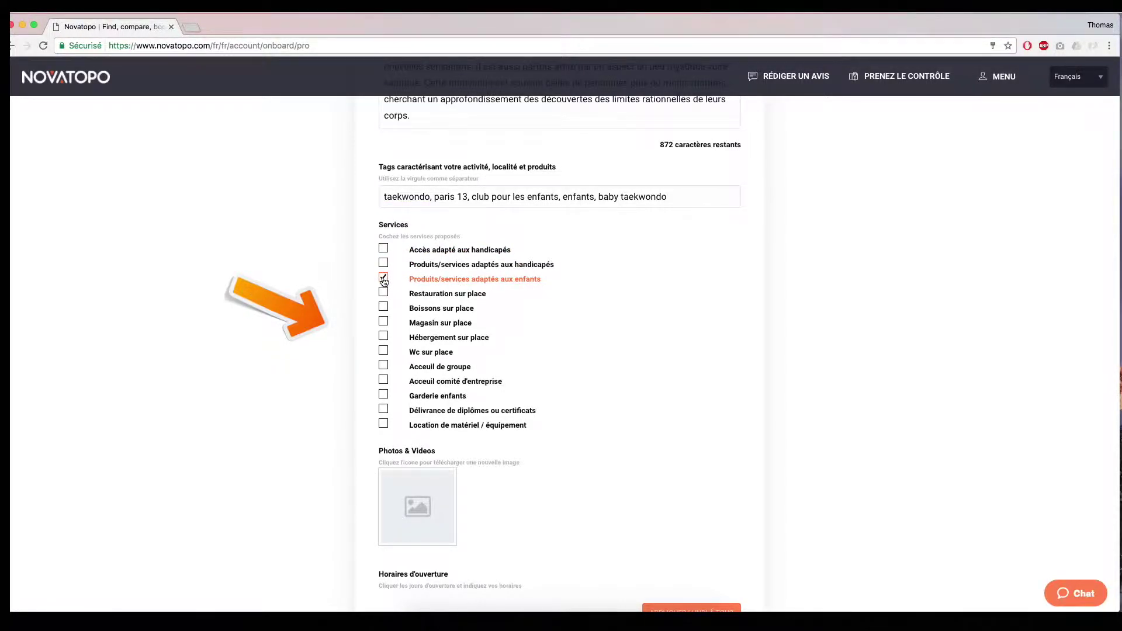
pyautogui.click(382, 307)
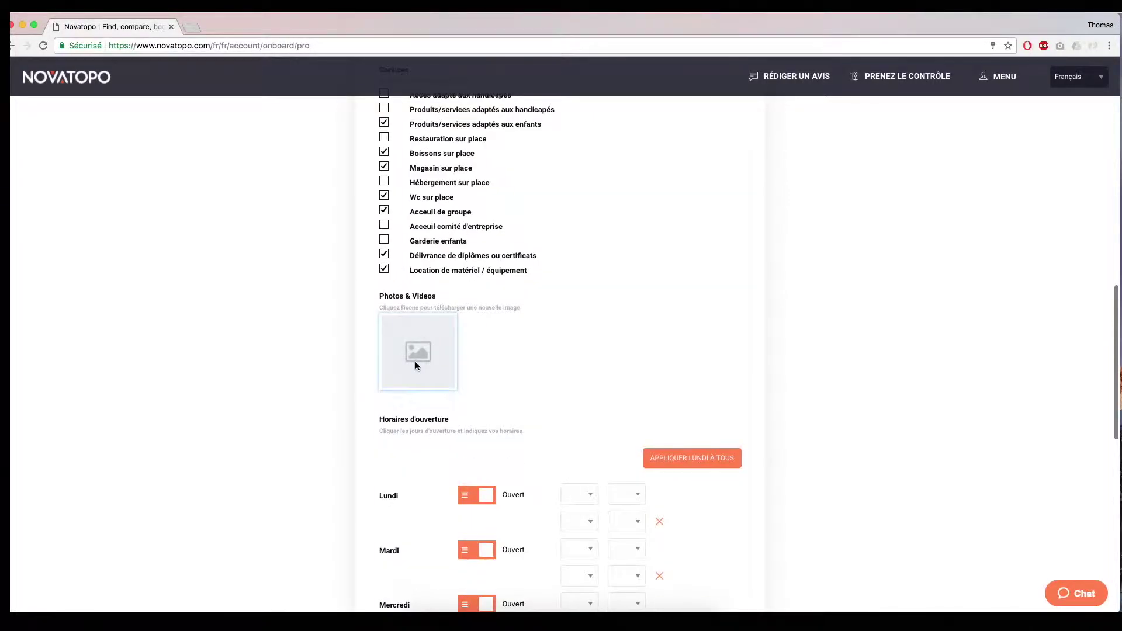
pyautogui.click(416, 366)
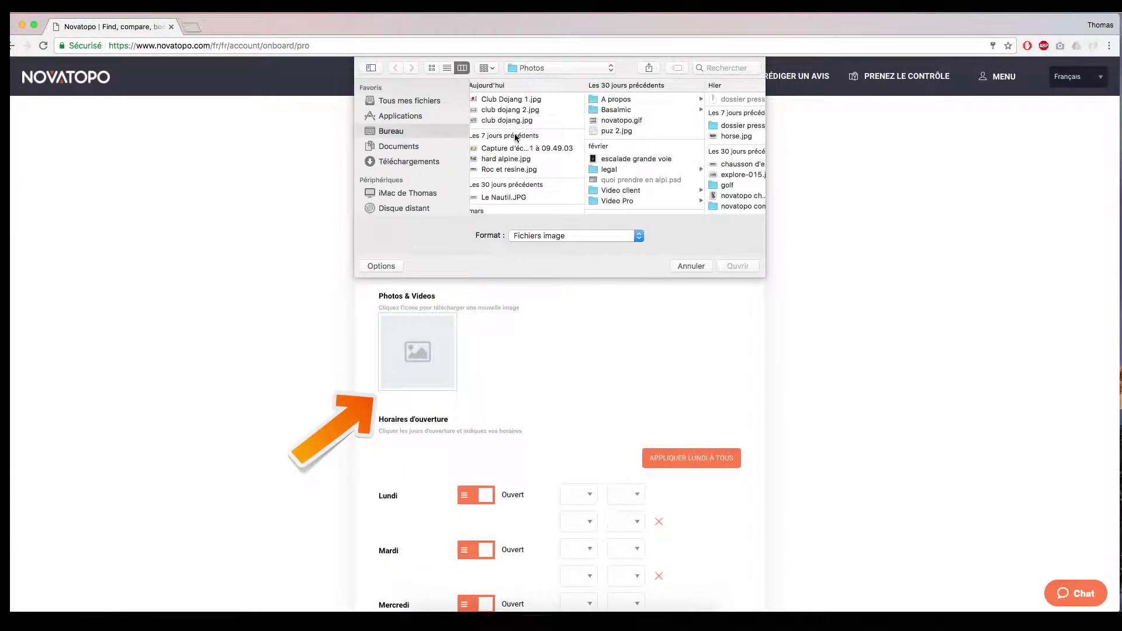
pyautogui.doubleClick(507, 121)
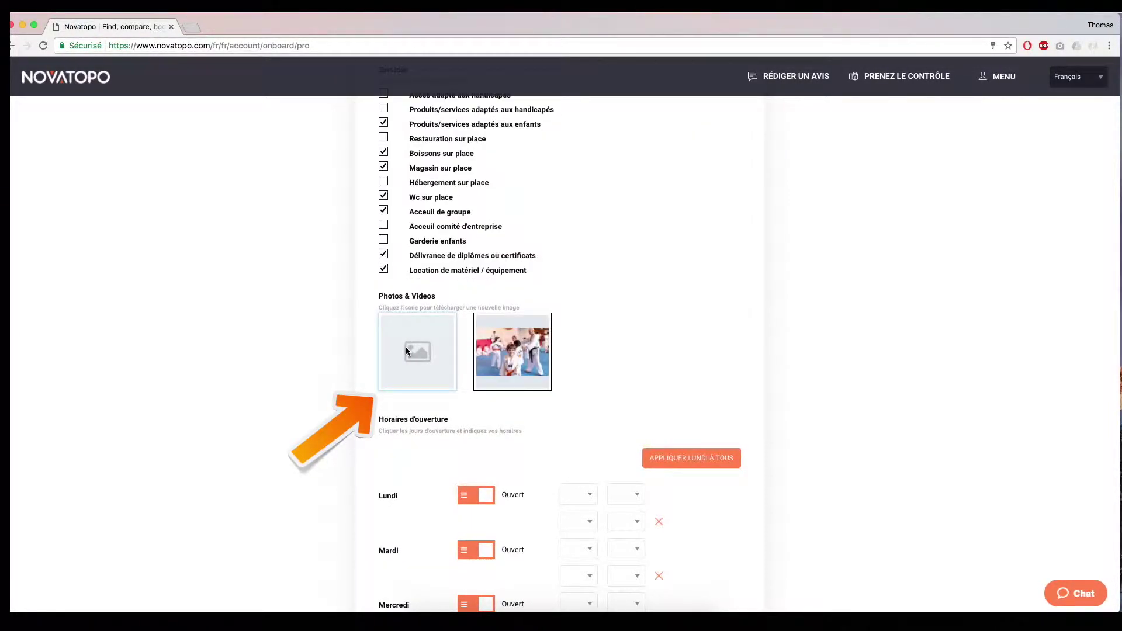
pyautogui.click(408, 351)
pyautogui.click(735, 265)
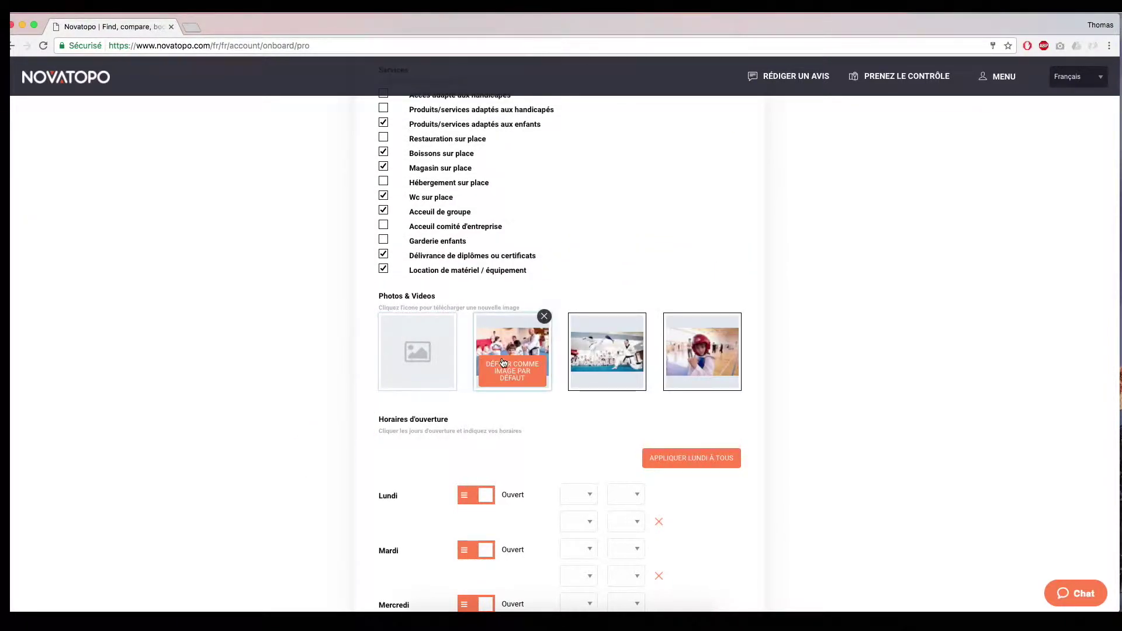
pyautogui.moveTo(601, 361)
pyautogui.moveTo(705, 374)
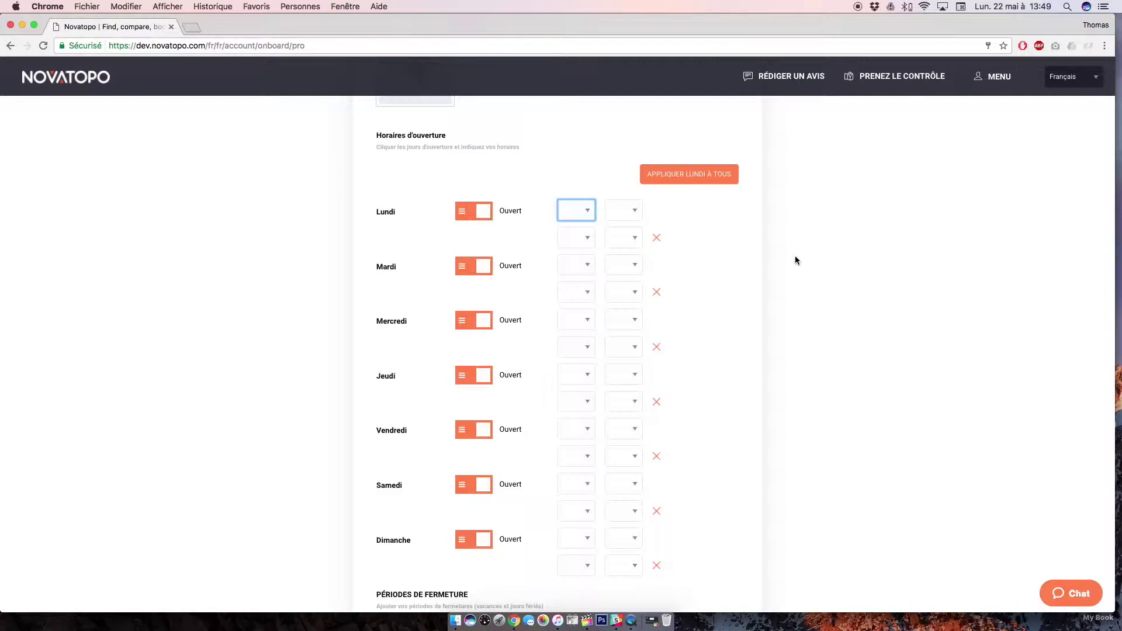
# - Set Monday to 08:00–20:00, apply it to every day, and mark Friday as closed
pyautogui.click(587, 212)
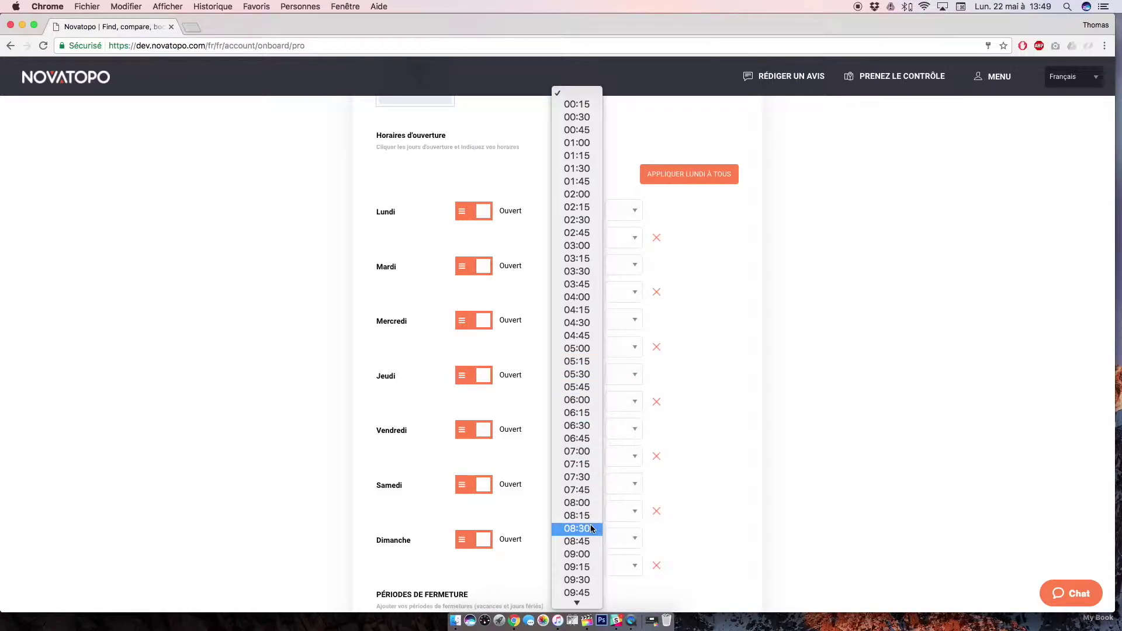
pyautogui.click(579, 503)
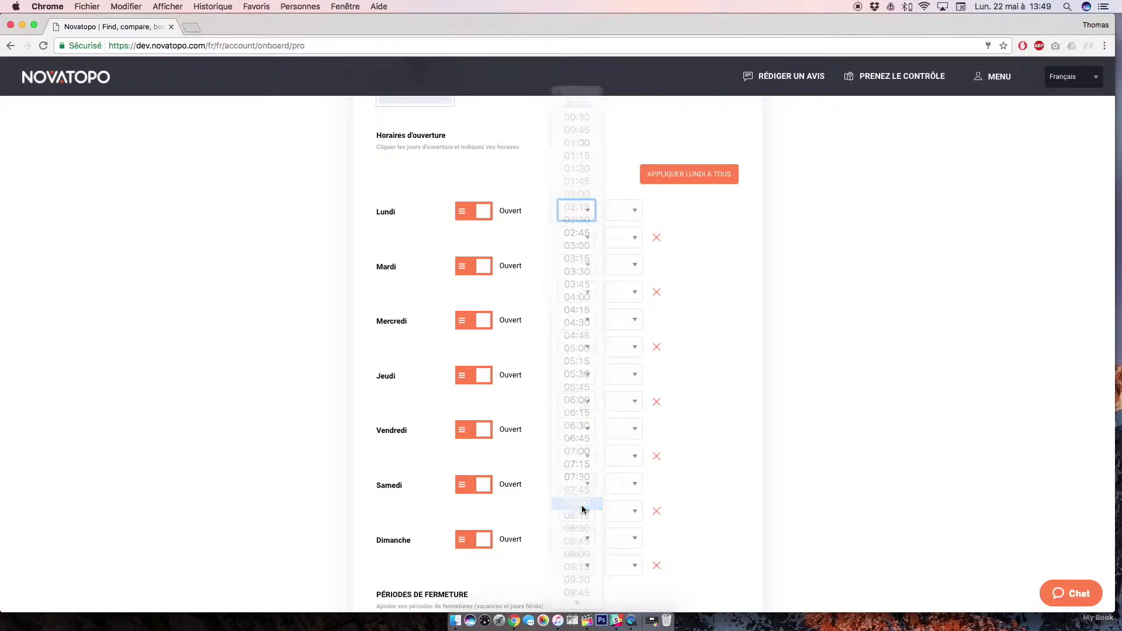
pyautogui.click(636, 210)
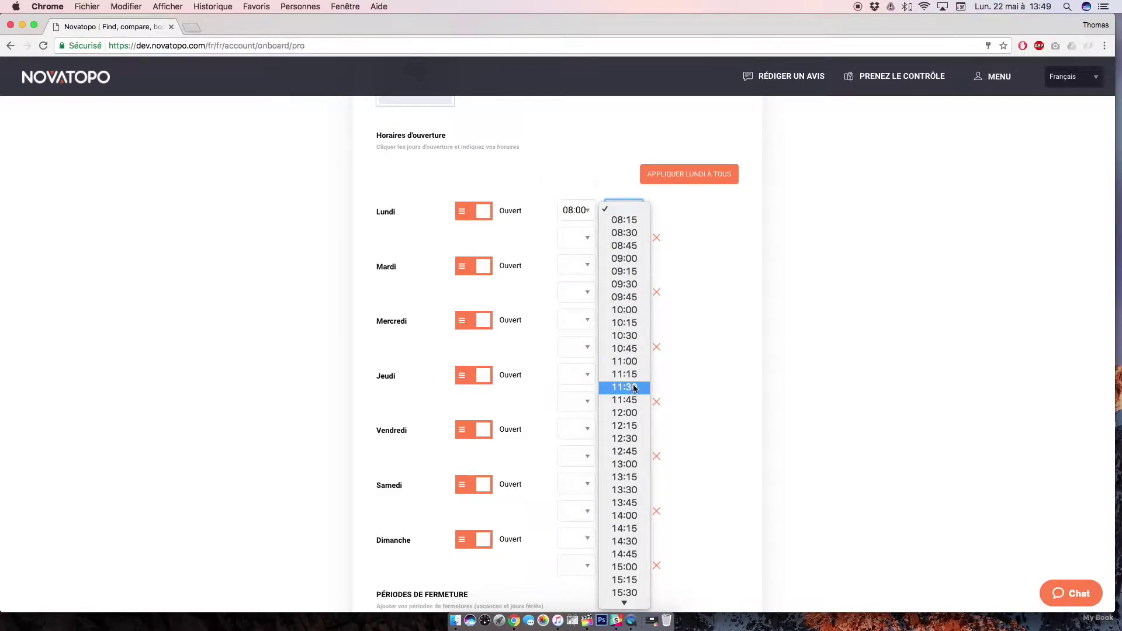
pyautogui.scroll(-4, 634, 387)
pyautogui.scroll(-3, 634, 387)
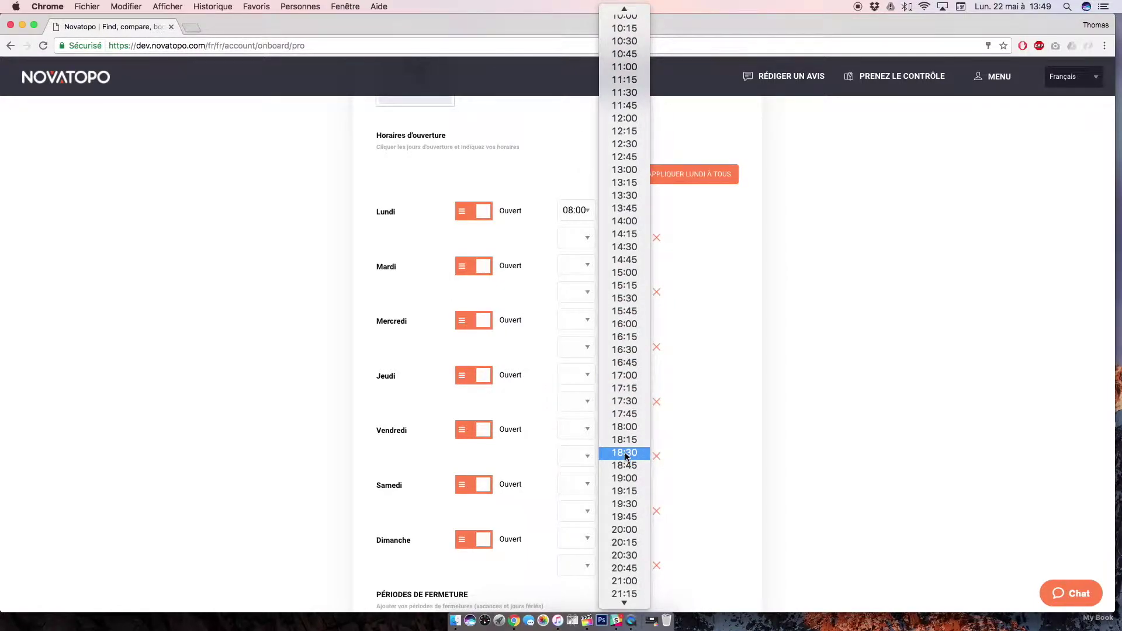
pyautogui.click(619, 529)
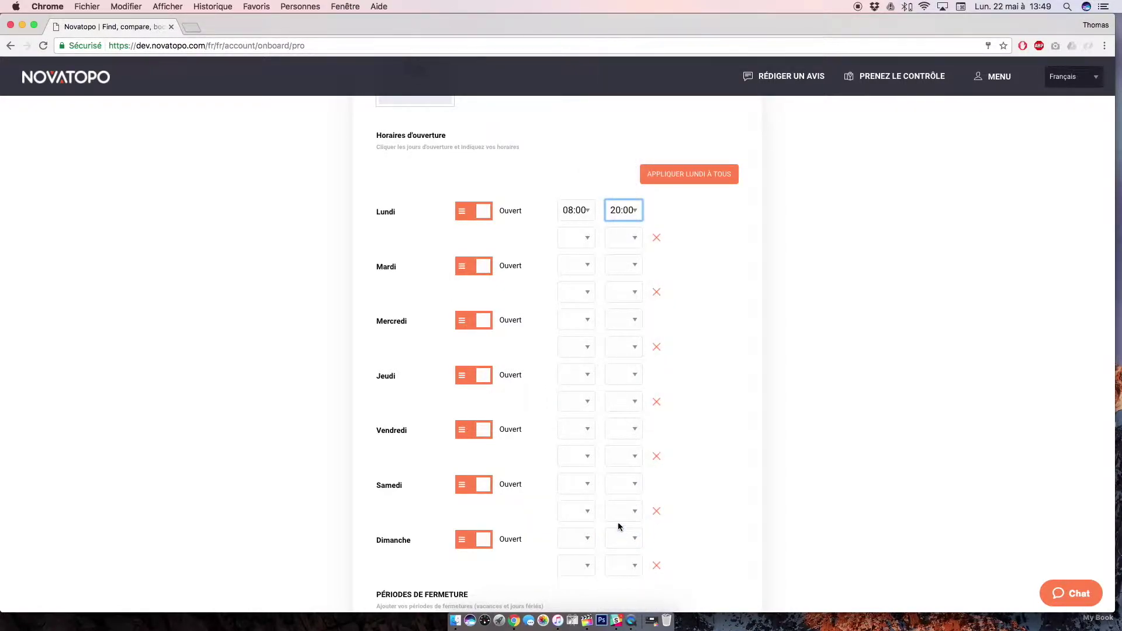
pyautogui.scroll(-1, 680, 178)
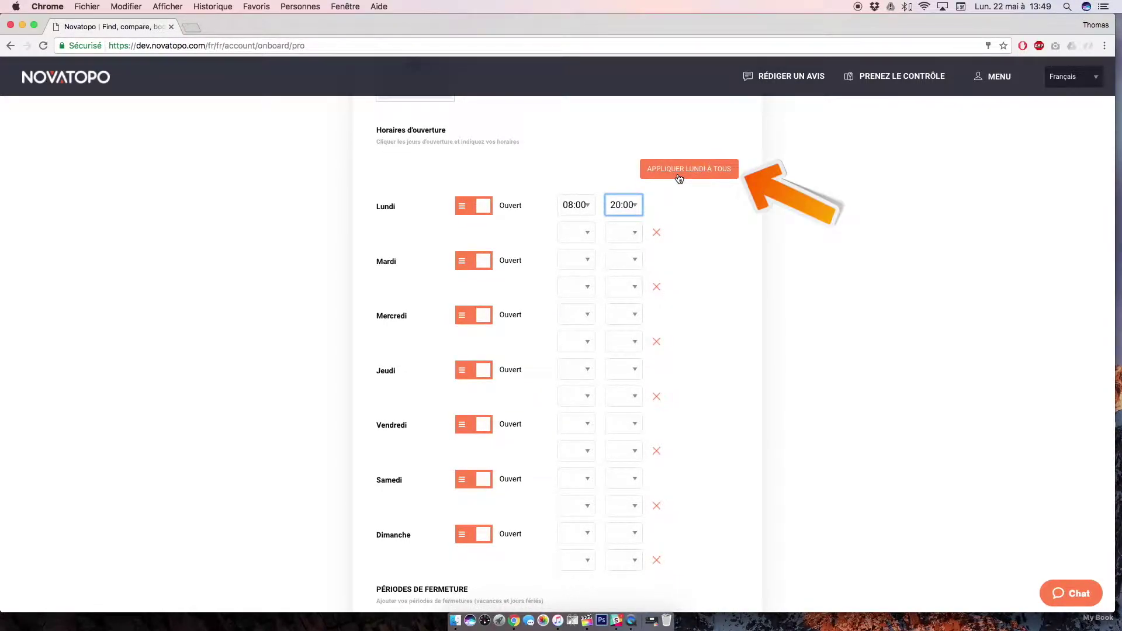
pyautogui.click(680, 178)
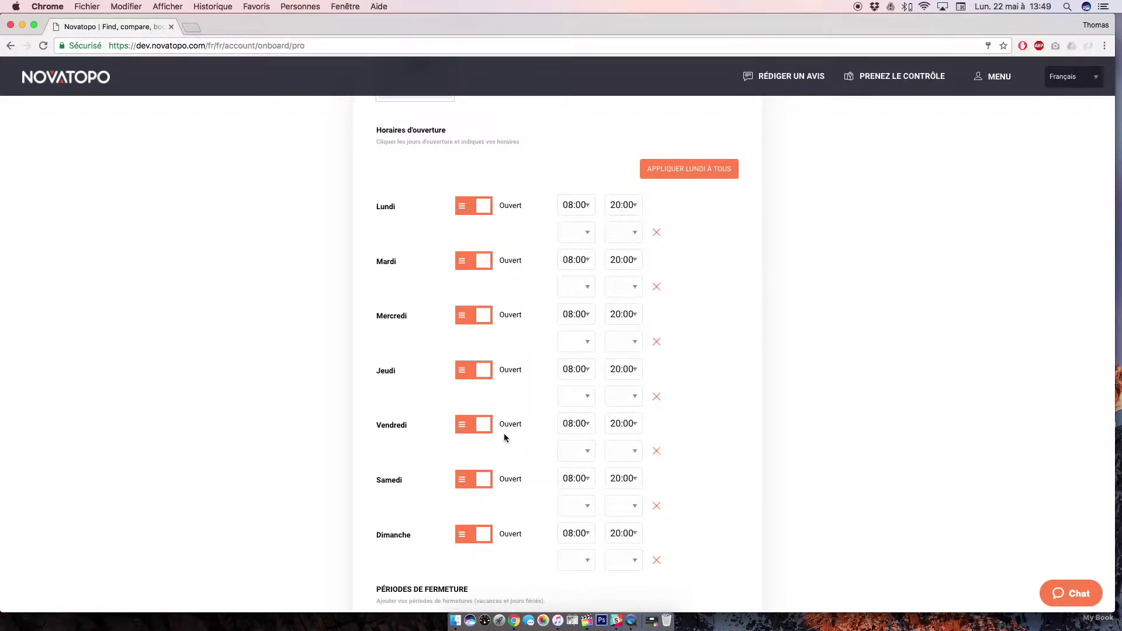
pyautogui.click(469, 425)
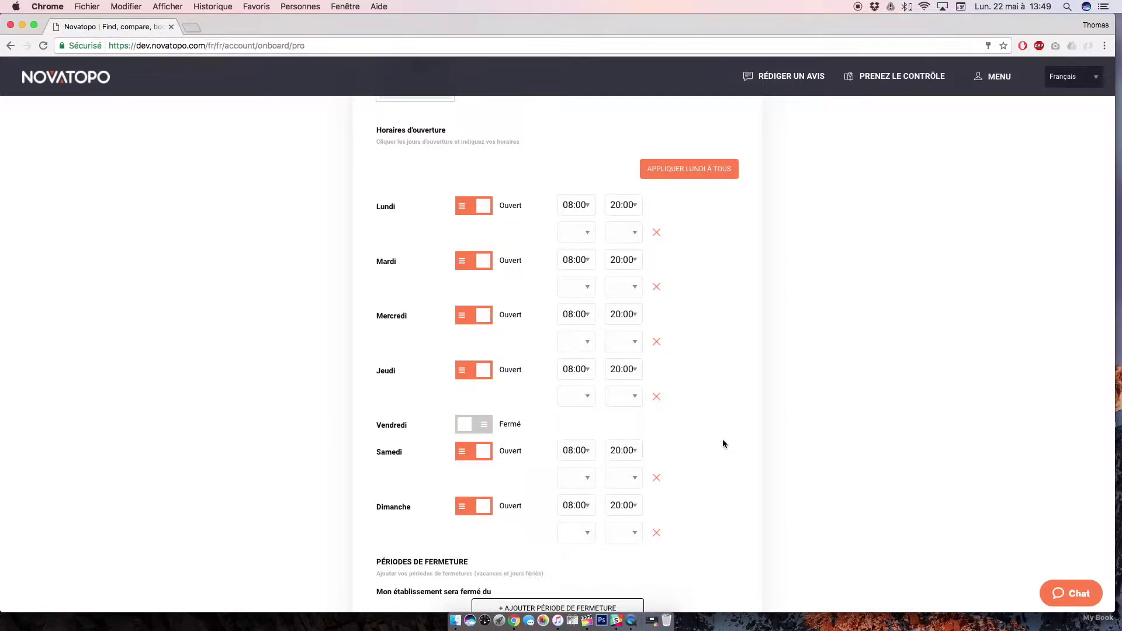
pyautogui.scroll(-3, 724, 444)
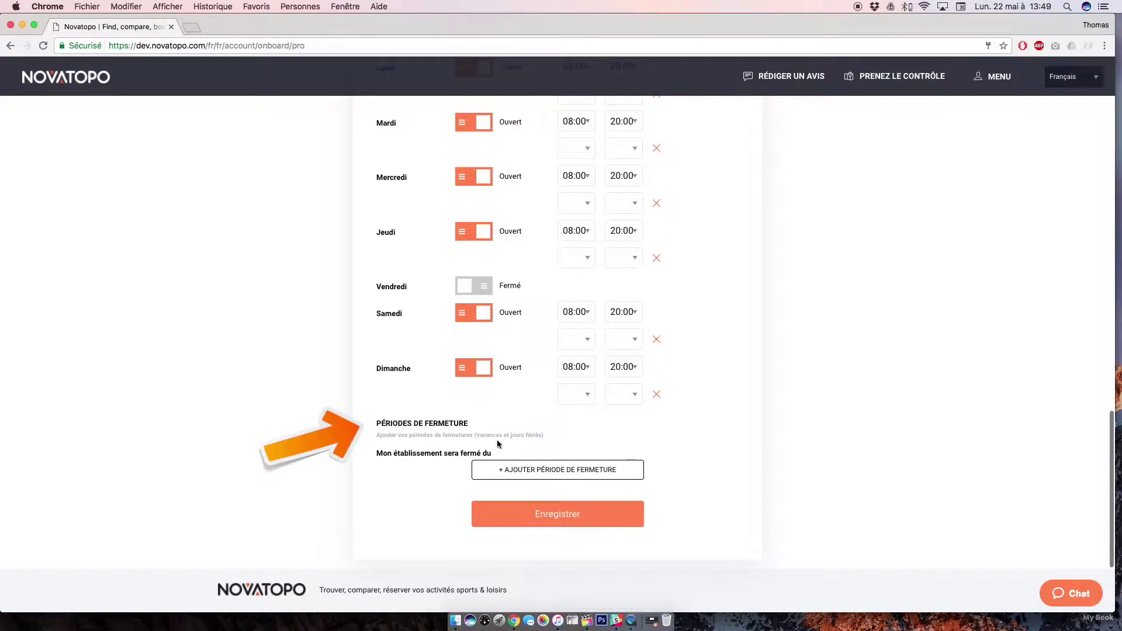
# - Add a closing period running from 1 July 2017 to 1 September 2017
pyautogui.click(520, 471)
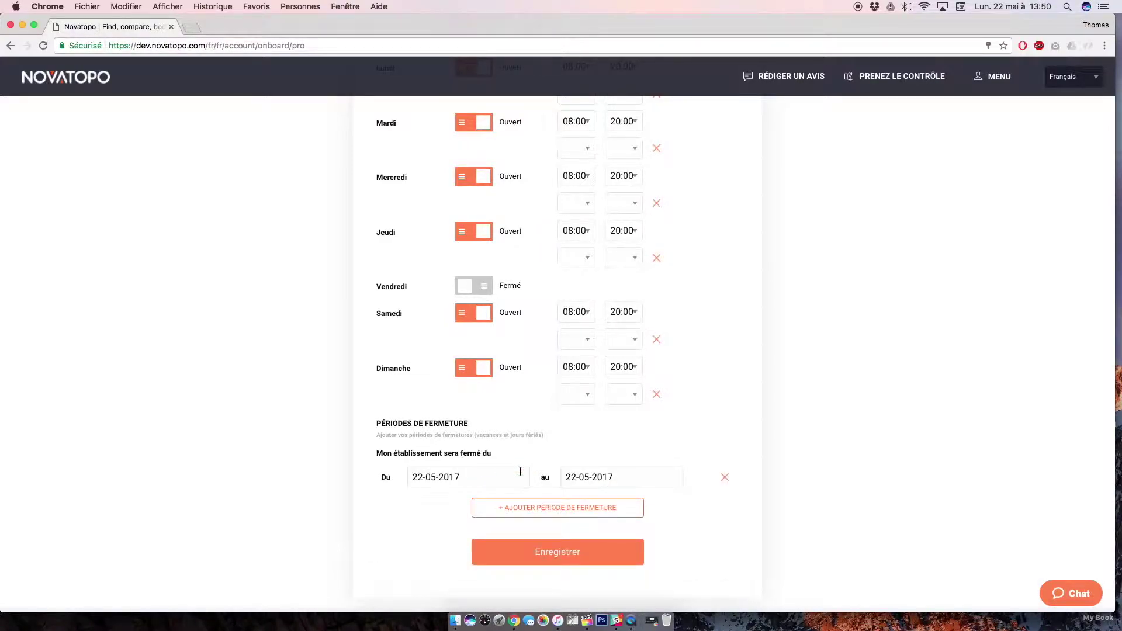
pyautogui.click(479, 476)
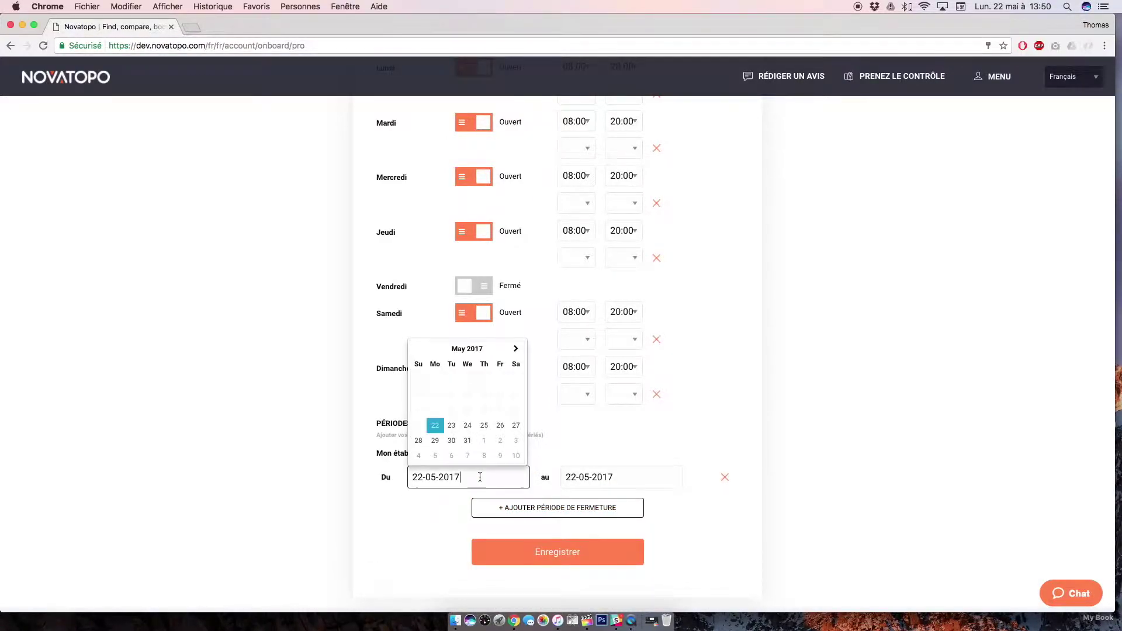
pyautogui.click(515, 349)
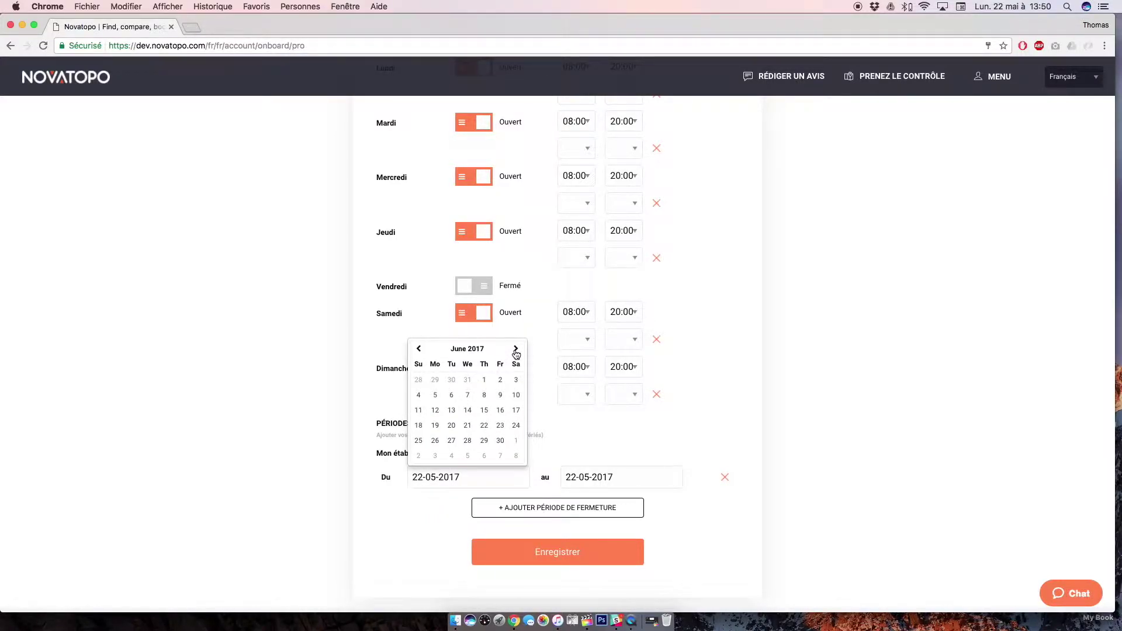
pyautogui.click(516, 351)
pyautogui.click(516, 381)
pyautogui.click(573, 467)
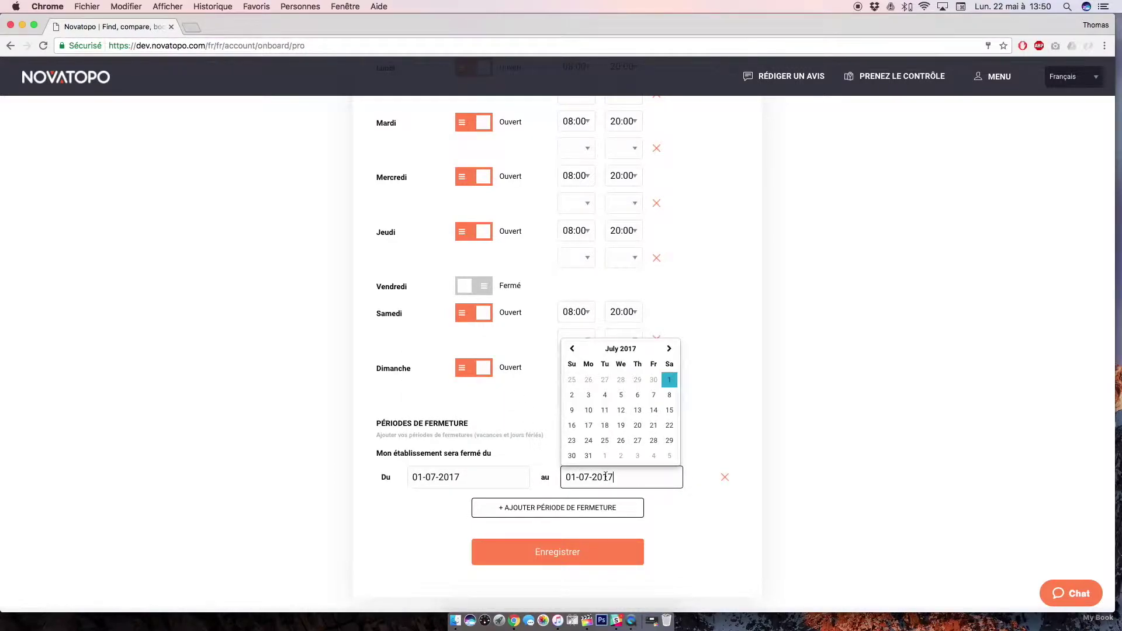
pyautogui.click(668, 349)
pyautogui.click(668, 350)
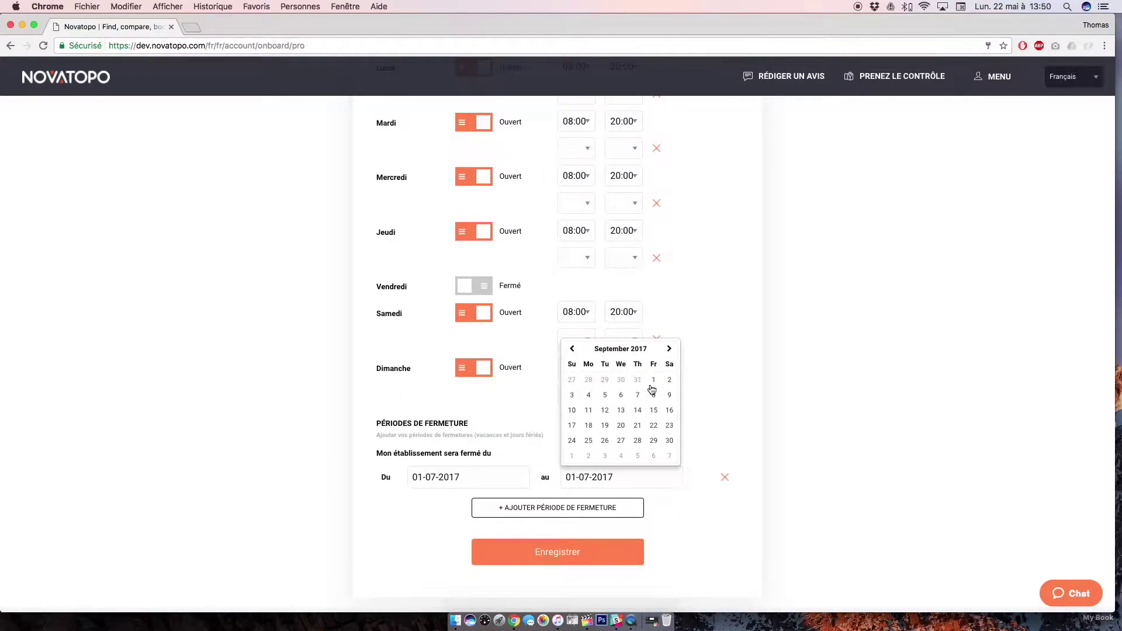
pyautogui.click(653, 381)
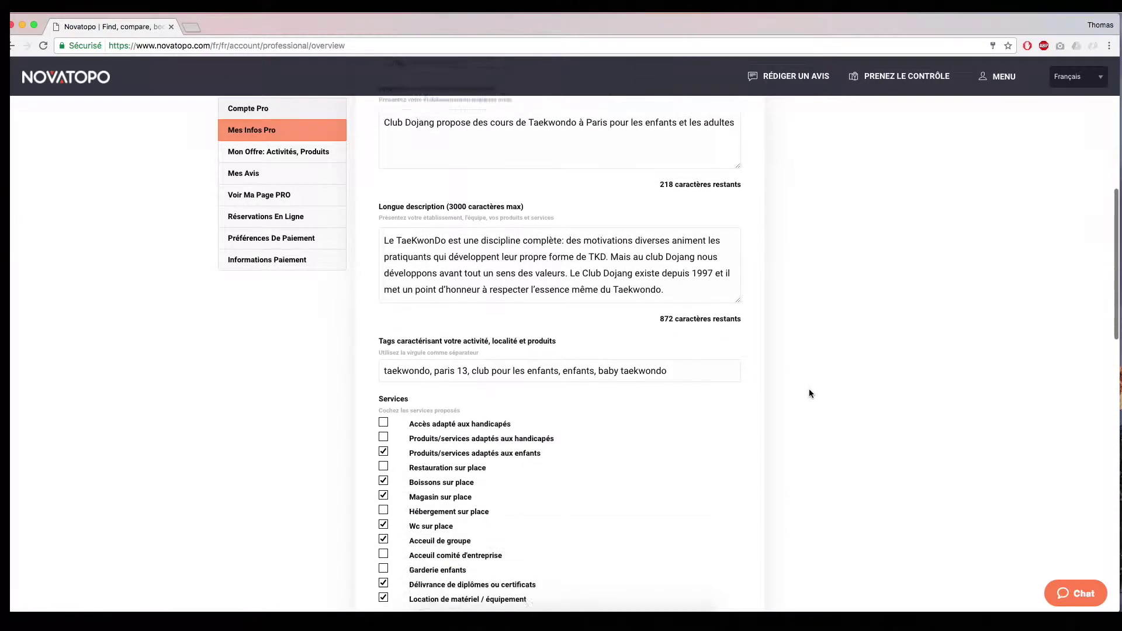
# - In the activities and products section, choose Taekwondo and add it to the club's activities
pyautogui.scroll(-15, 808, 388)
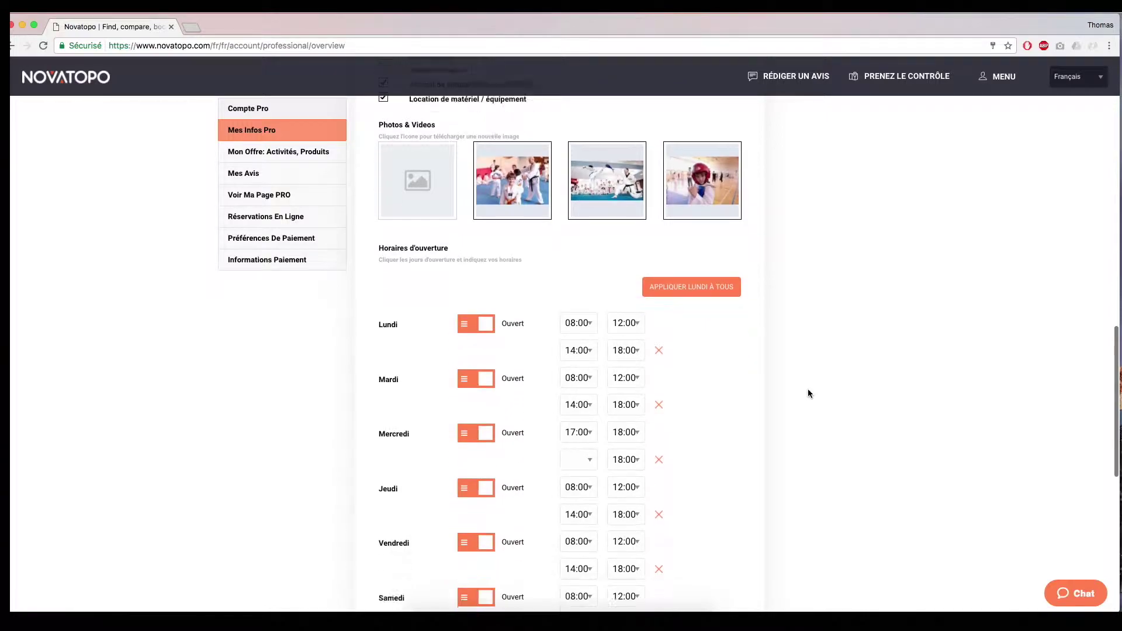
pyautogui.scroll(5, 808, 394)
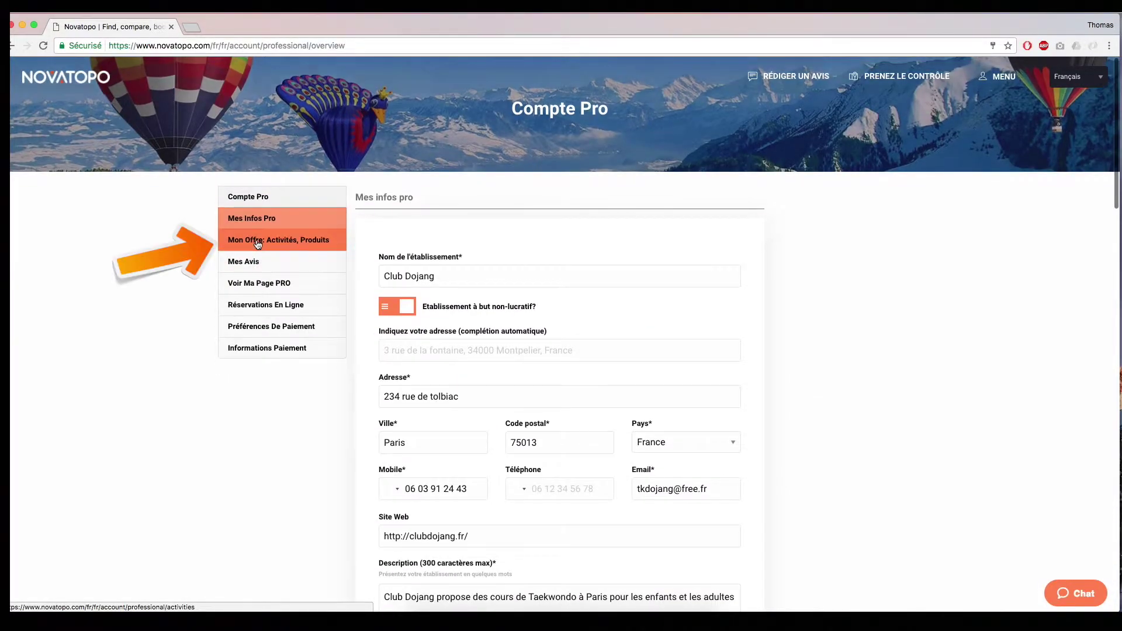
pyautogui.click(258, 240)
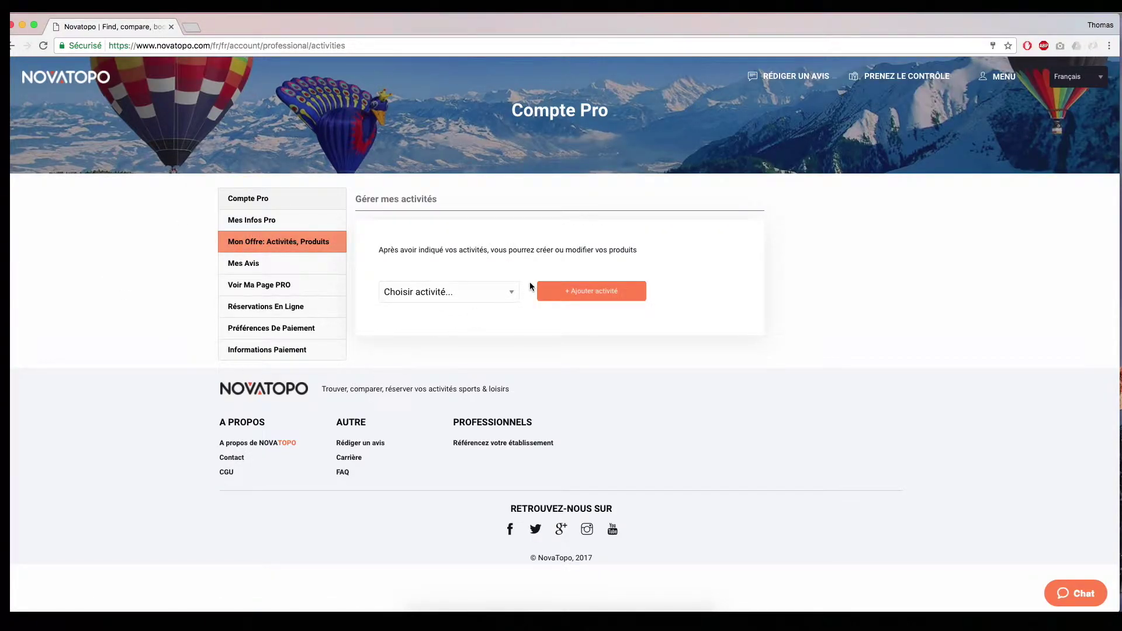
pyautogui.click(511, 291)
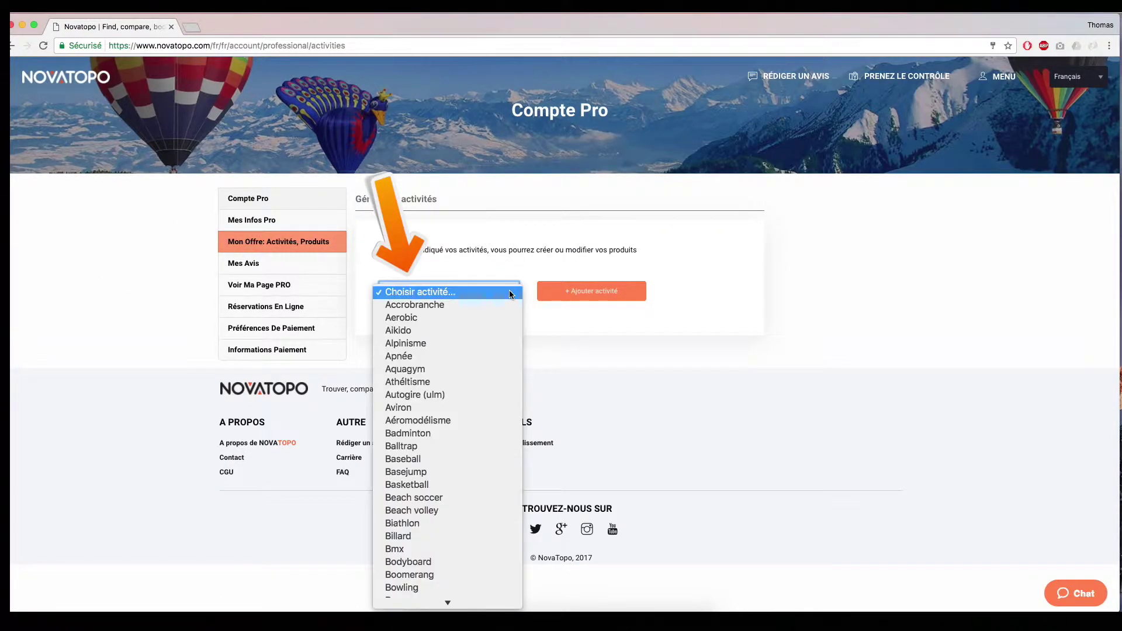
pyautogui.scroll(-10, 500, 318)
pyautogui.scroll(-15, 499, 319)
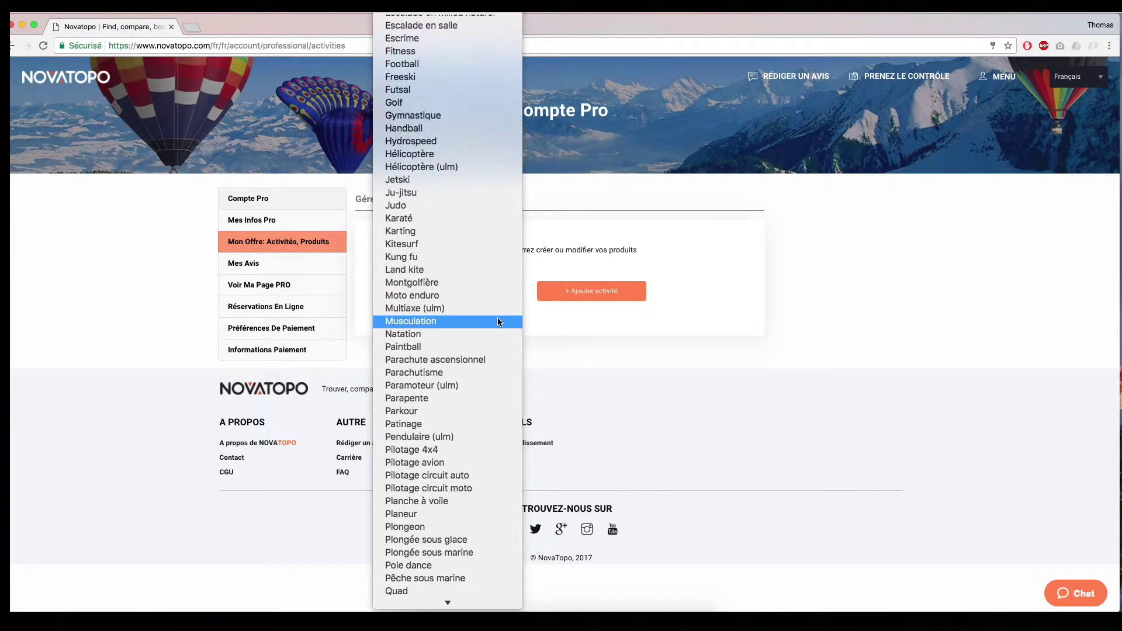
pyautogui.scroll(-6, 503, 323)
pyautogui.scroll(-6, 511, 326)
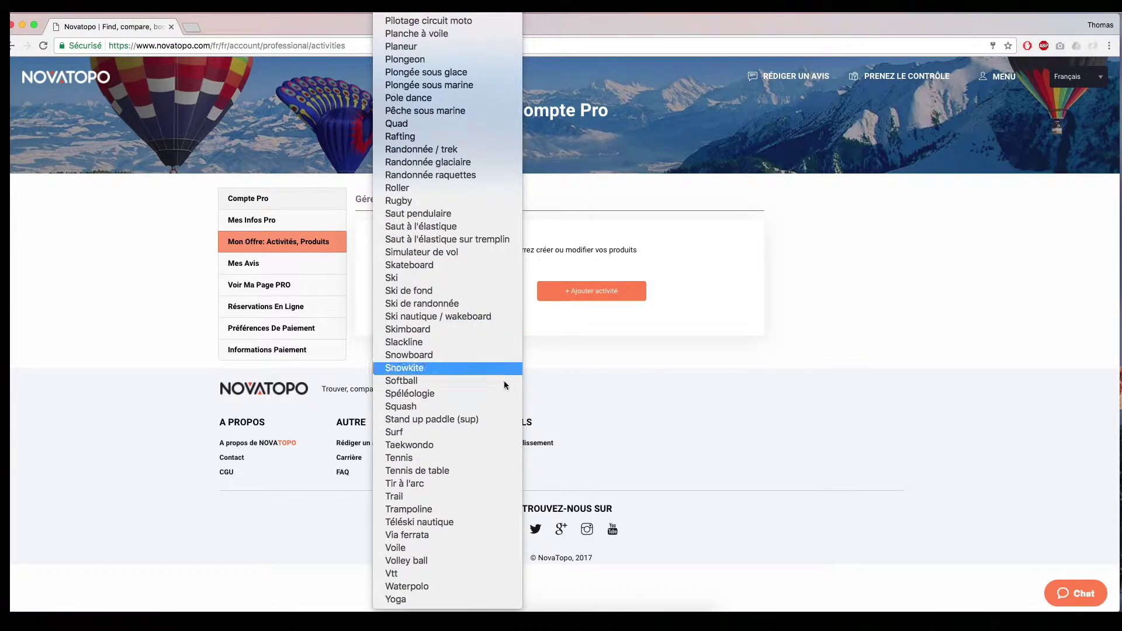
pyautogui.click(467, 445)
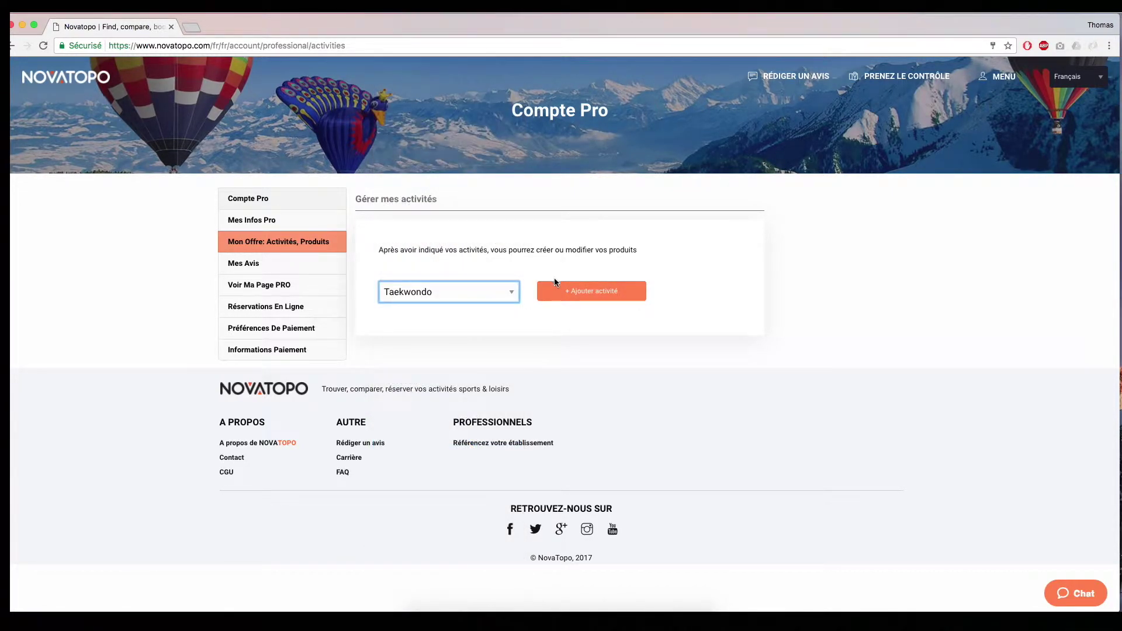
pyautogui.click(580, 297)
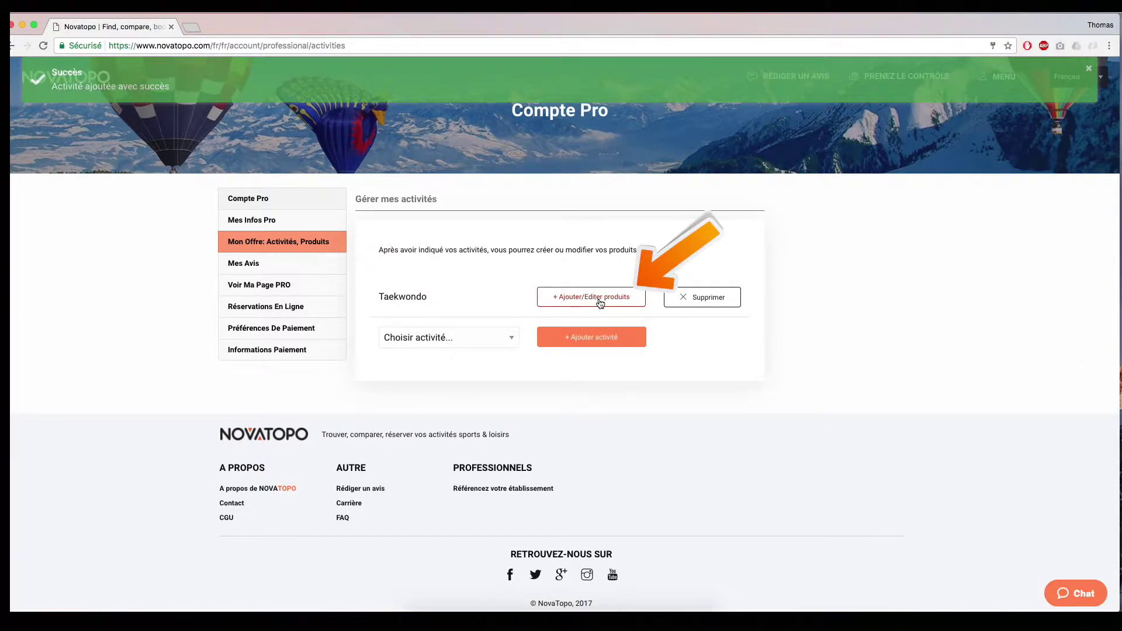
# - Create a Cours pour enfants product named 'cours de taekwondo pour les enfants' lasting 1 heure
pyautogui.click(600, 300)
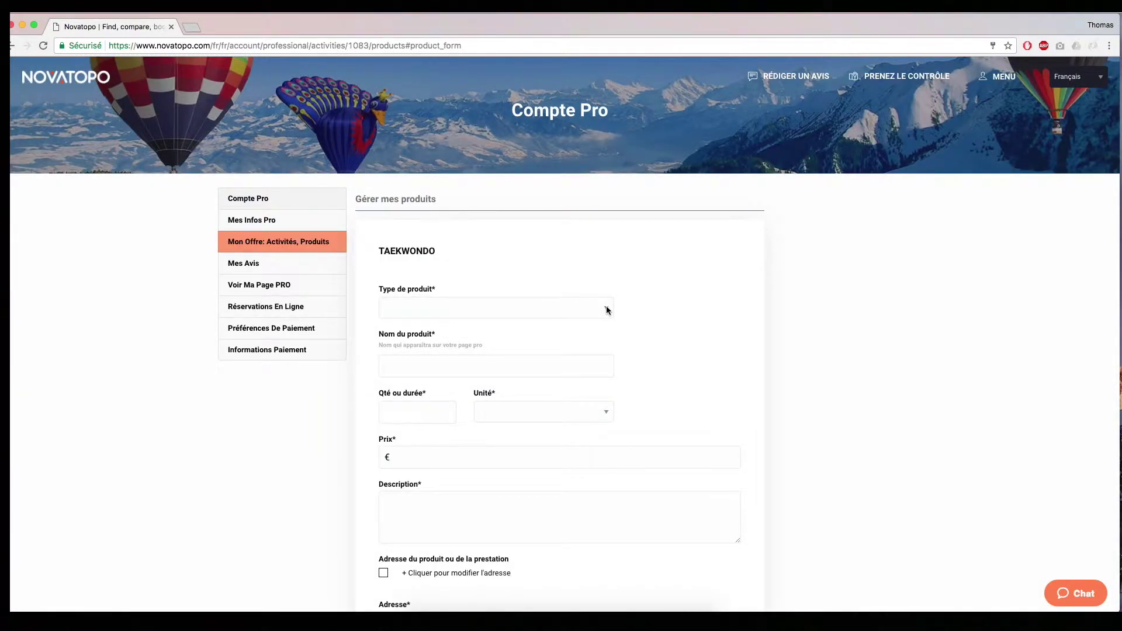
pyautogui.click(607, 311)
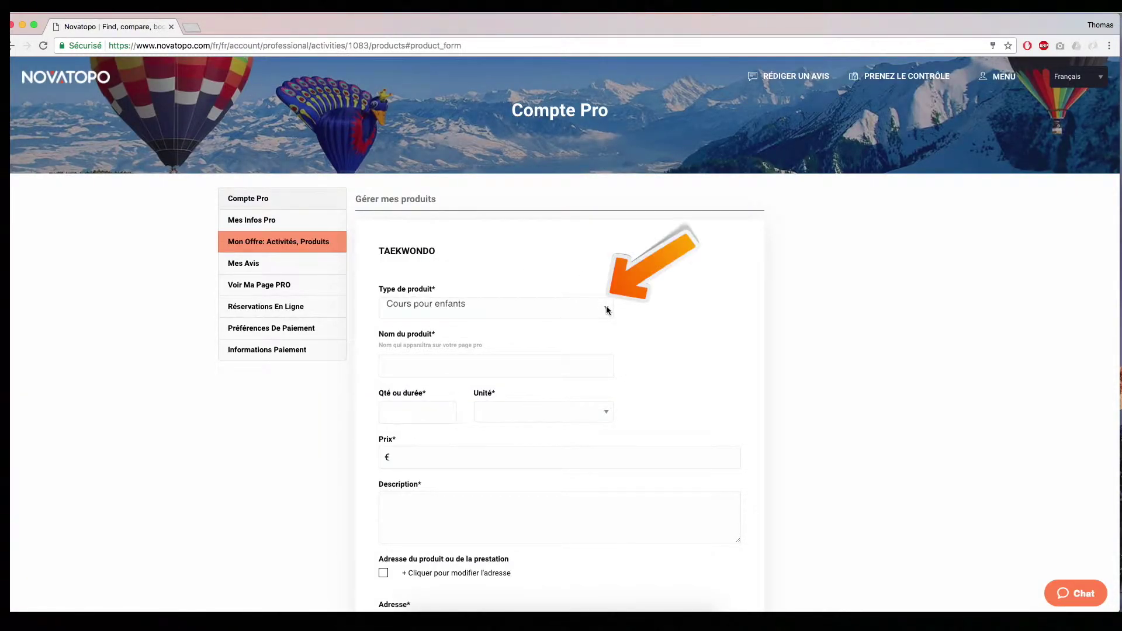
pyautogui.moveTo(411, 366); pyautogui.dragTo(364, 366)
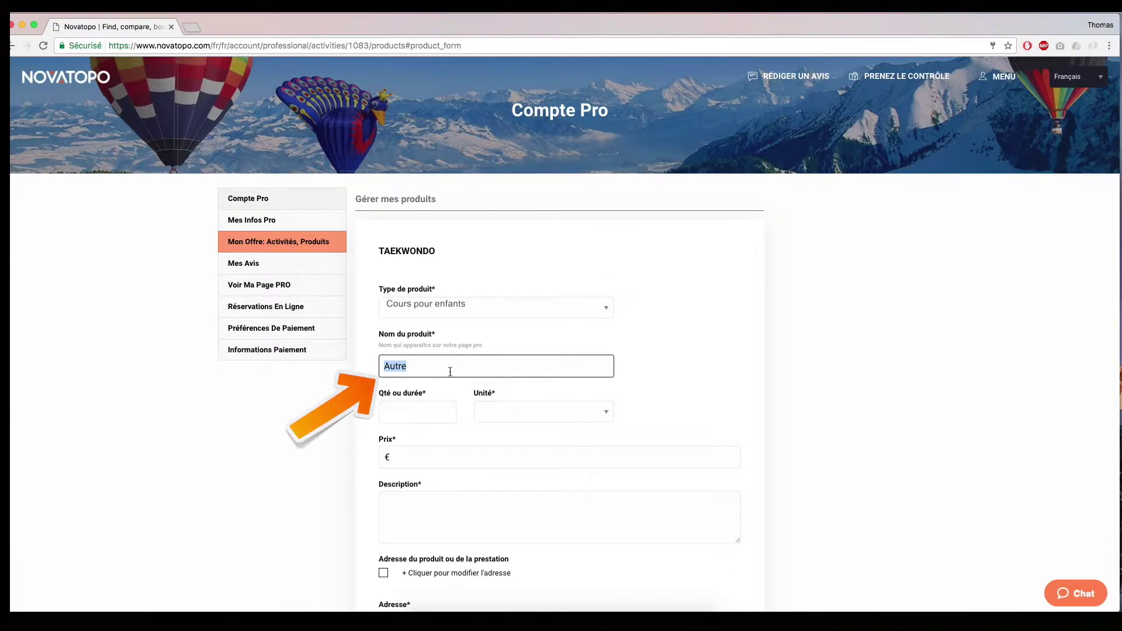
pyautogui.write('cours de taekwondo pour les enfants')
pyautogui.click(417, 413)
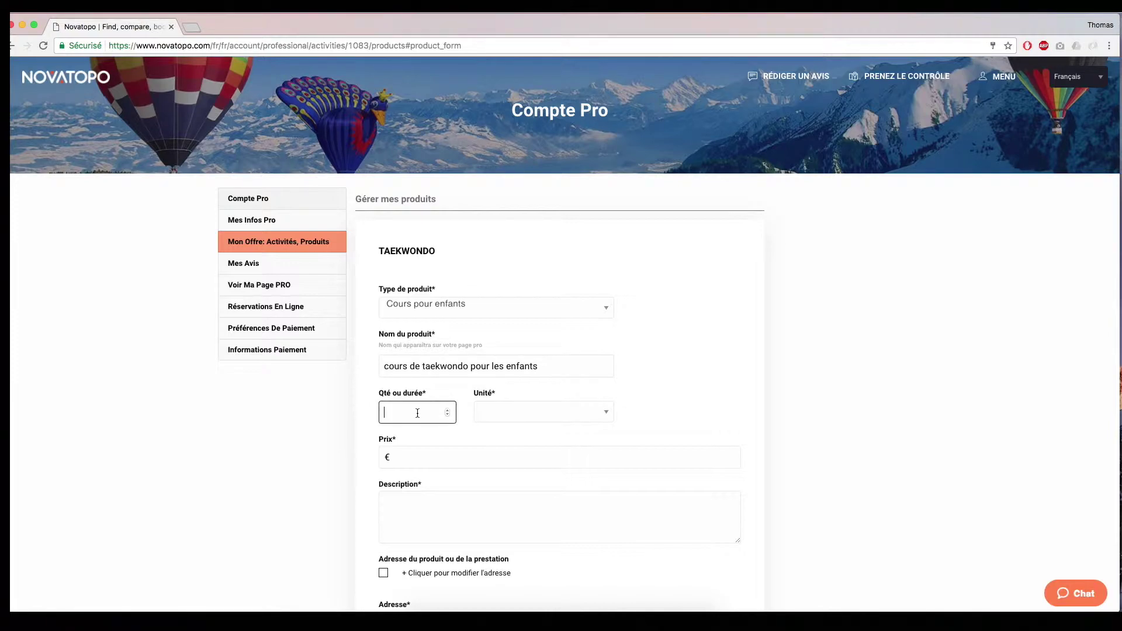
pyautogui.write('1')
pyautogui.click(525, 413)
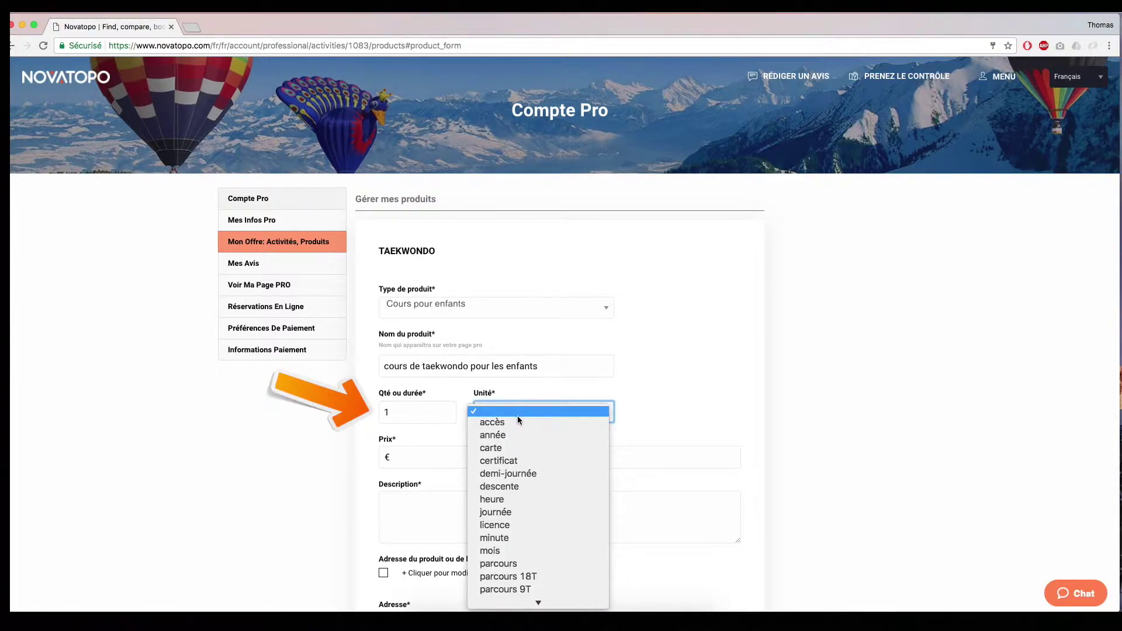
pyautogui.click(506, 499)
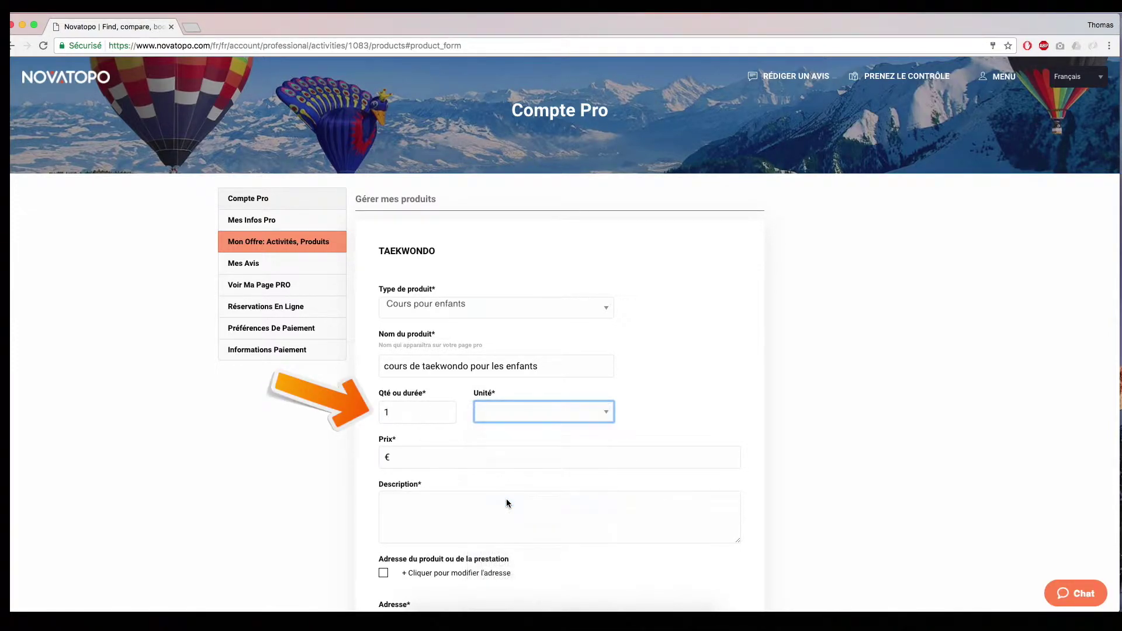
# - Enter the 290 € price, a description and a photo, then go to Réservations en ligne
pyautogui.scroll(-1, 506, 500)
pyautogui.click(501, 411)
pyautogui.write('290')
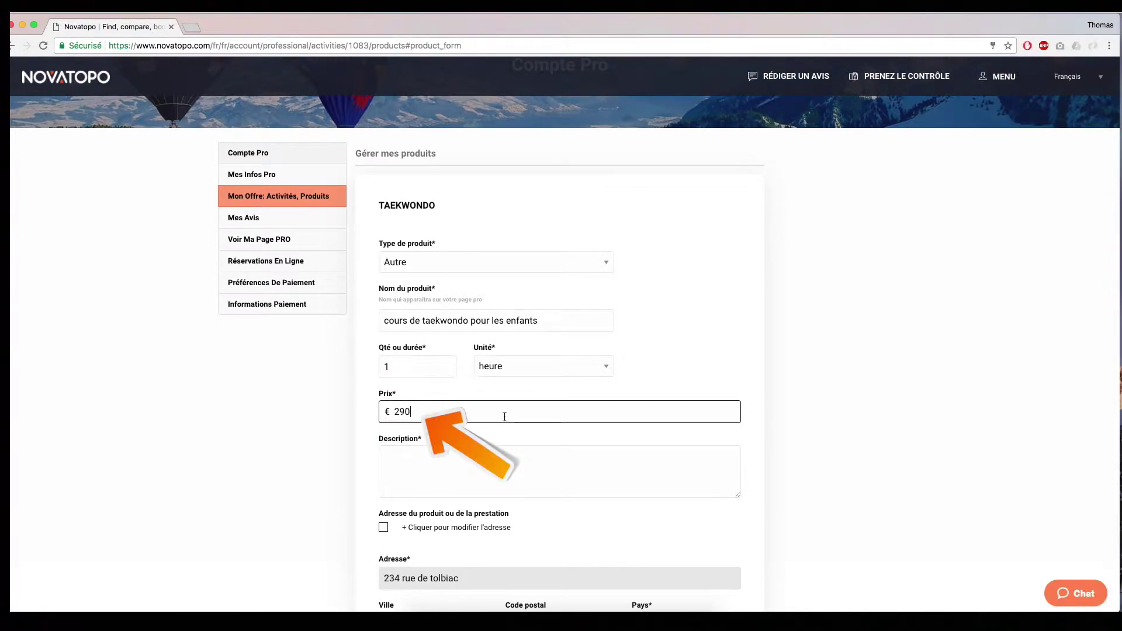
pyautogui.scroll(-2, 509, 416)
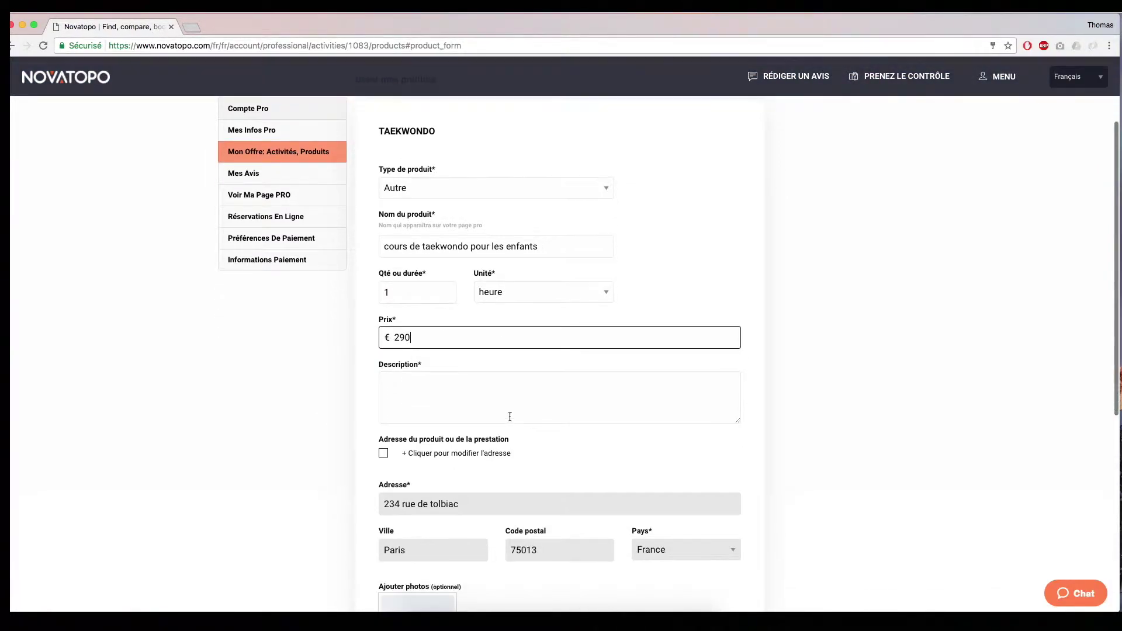
pyautogui.click(477, 386)
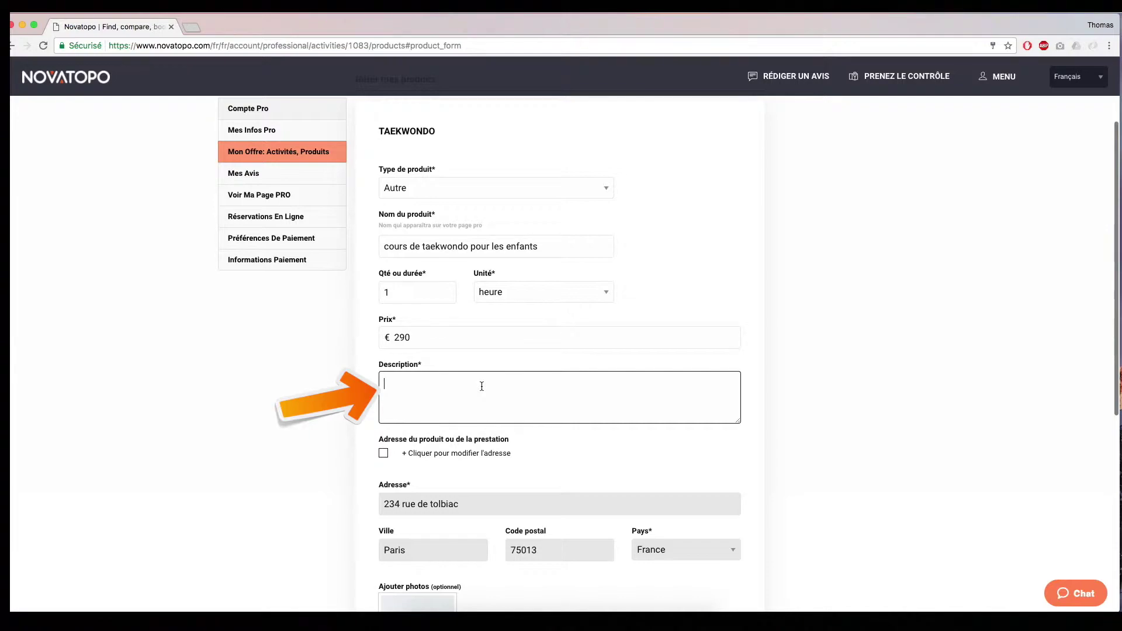
pyautogui.write('Le')
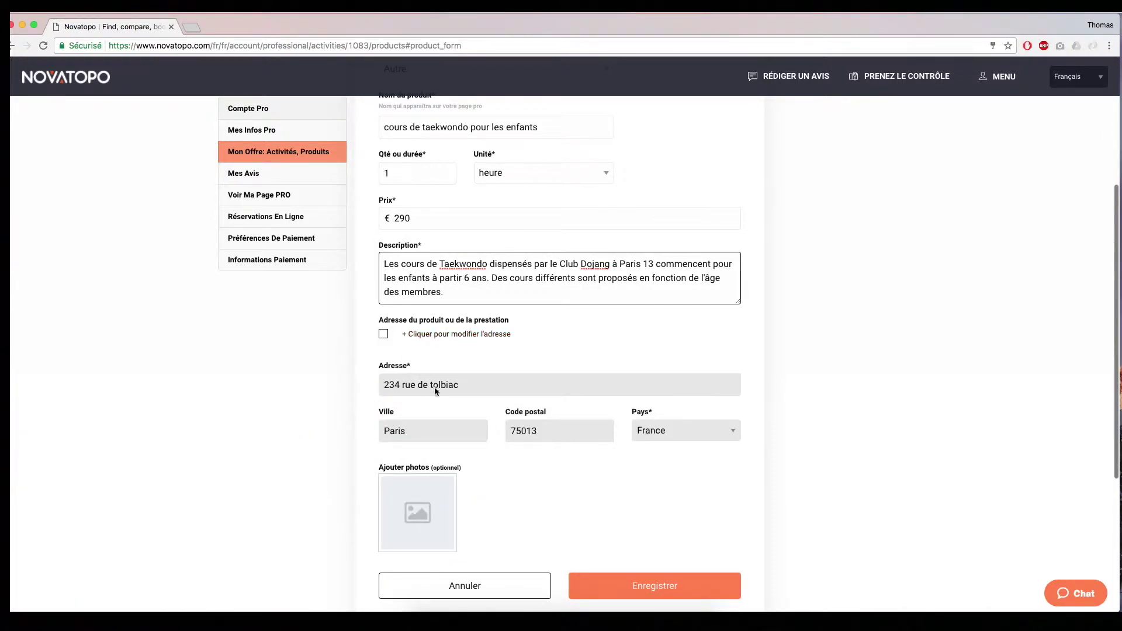
pyautogui.scroll(-3, 514, 476)
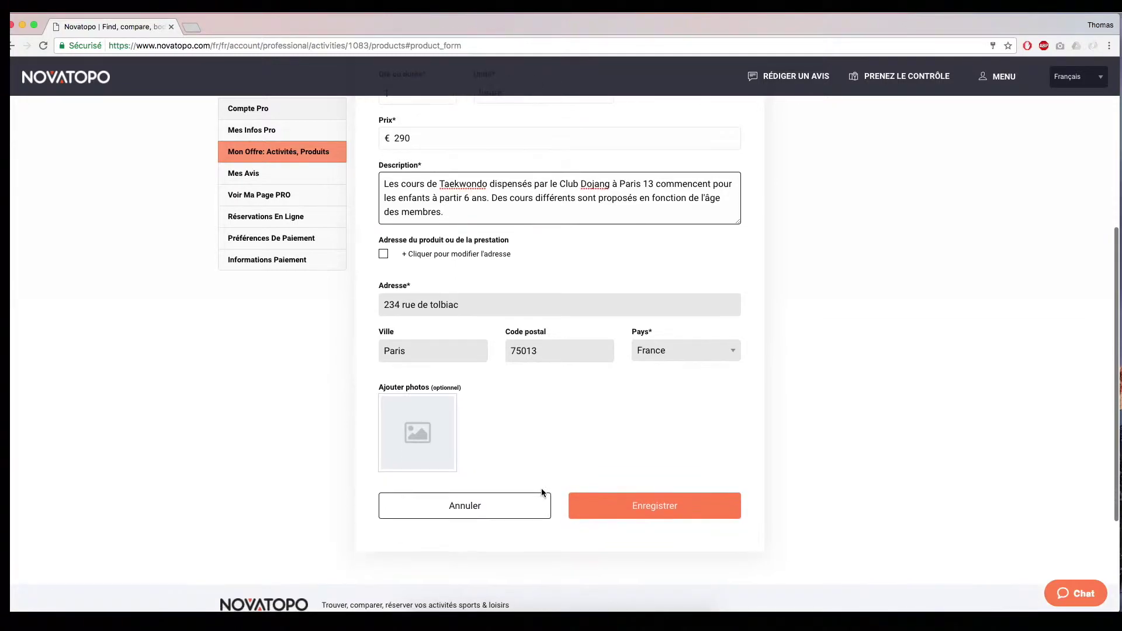
pyautogui.click(419, 434)
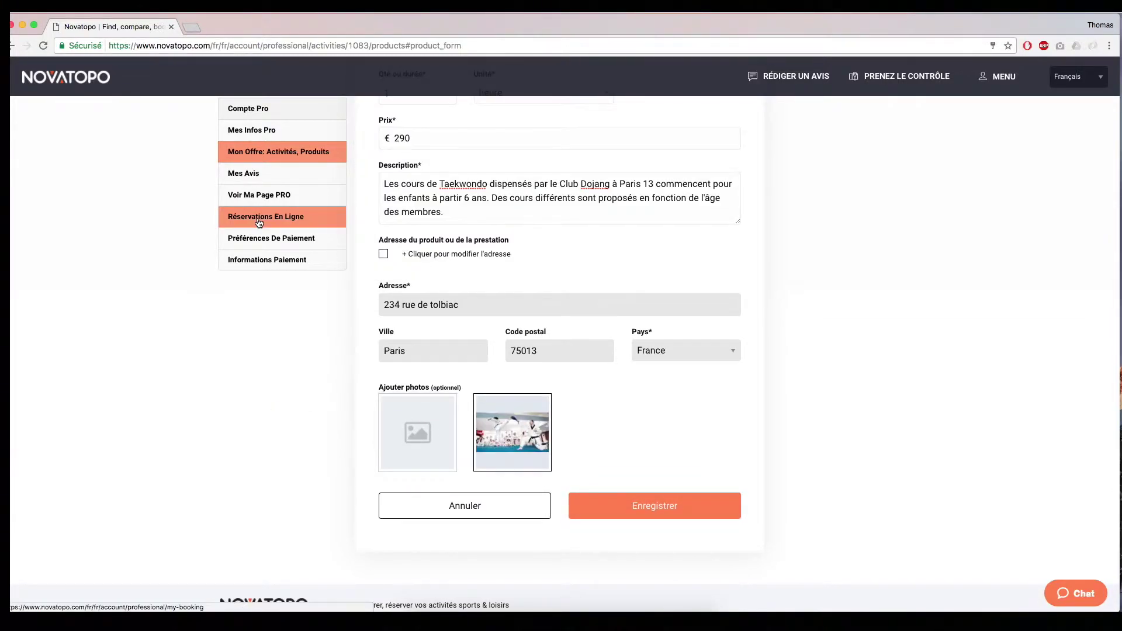
pyautogui.click(258, 220)
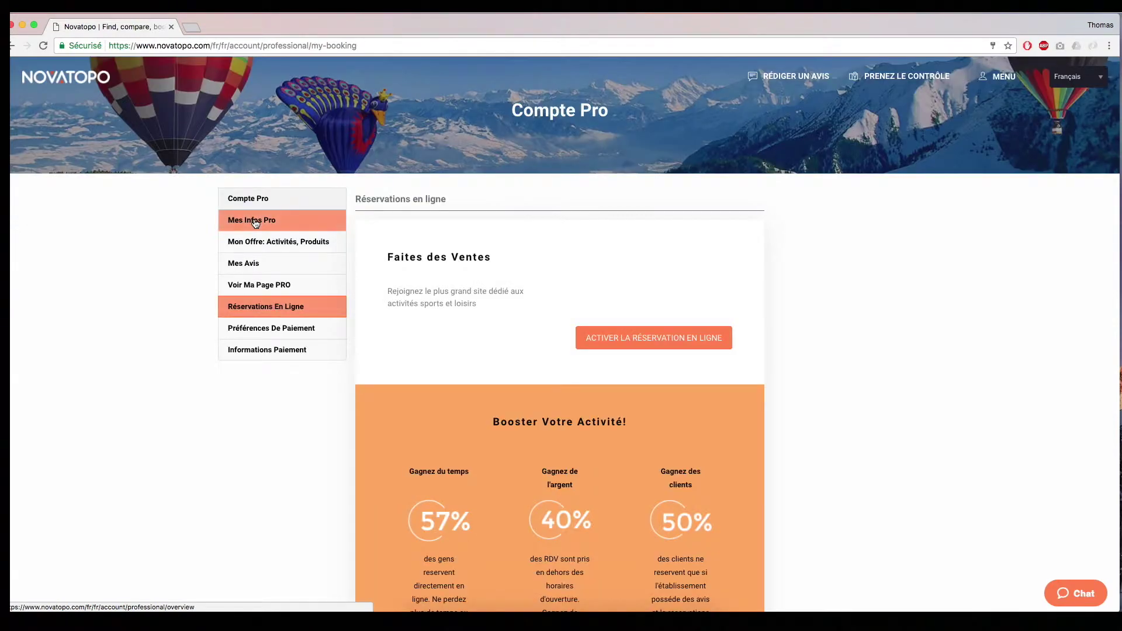
# - Return to the NovaTopo homepage, search 'club dojan' and open the Club dojang suggestion
pyautogui.scroll(-3, 503, 293)
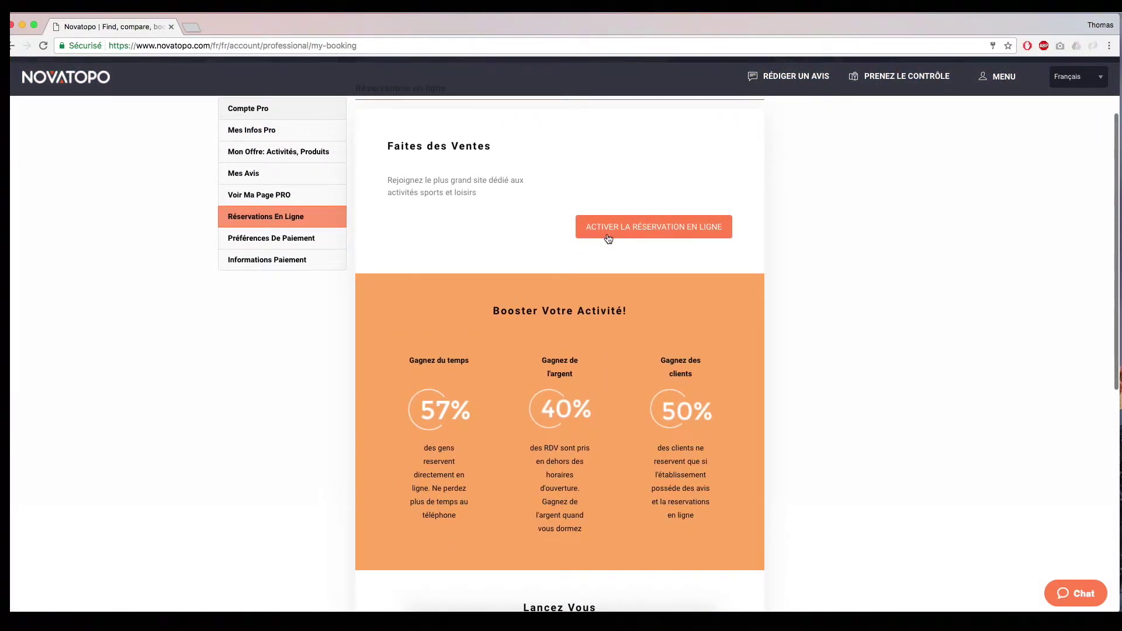
pyautogui.click(660, 237)
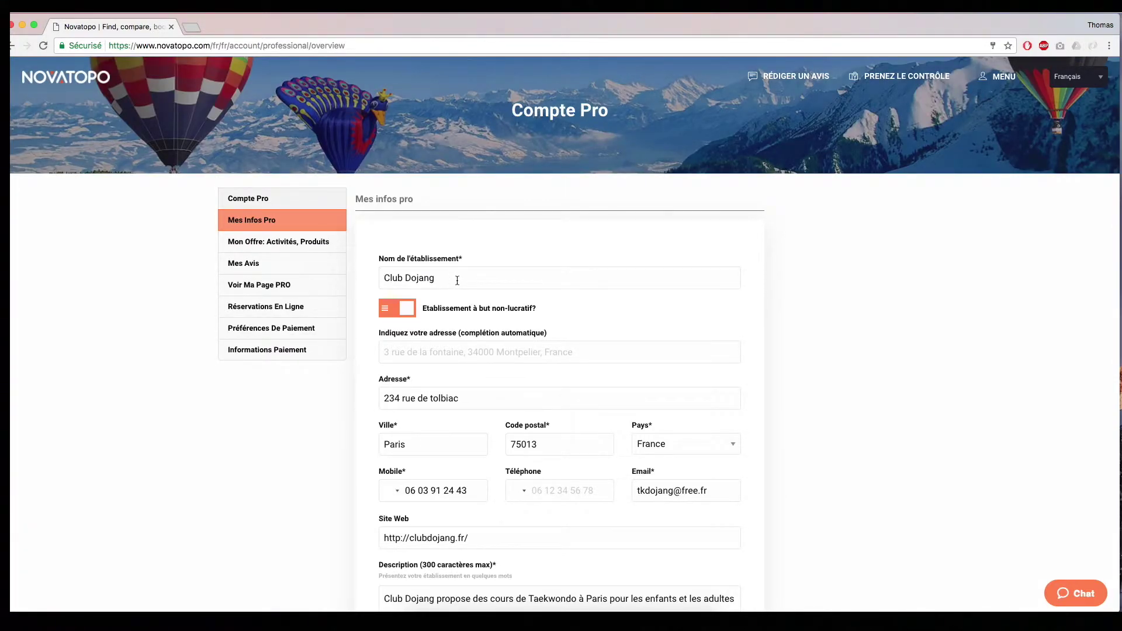
pyautogui.click(64, 81)
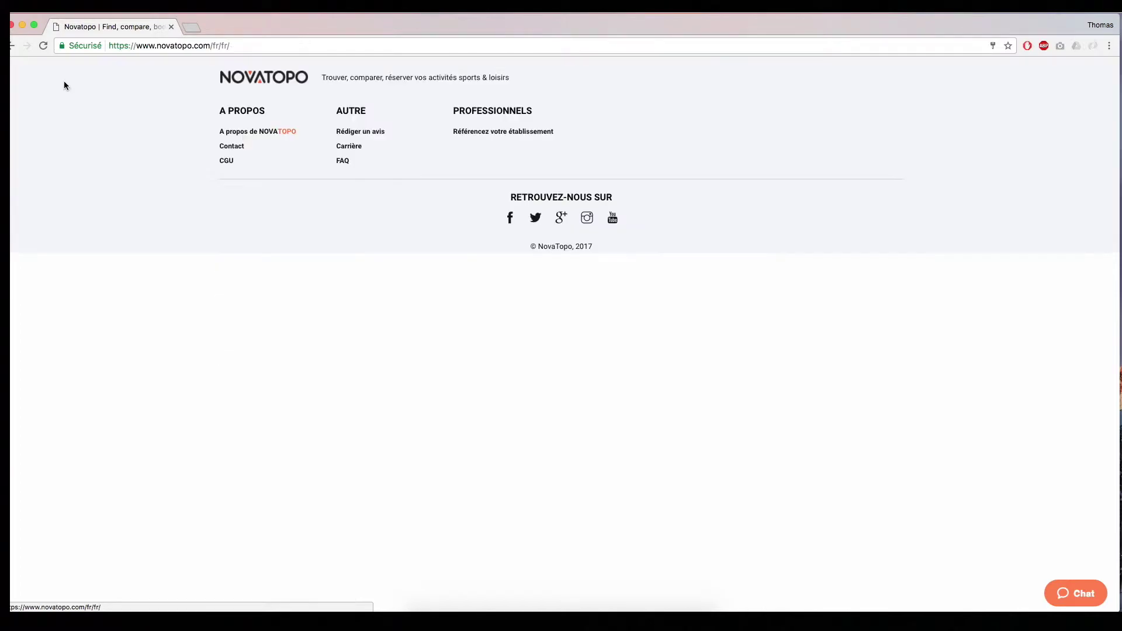
pyautogui.moveTo(419, 228)
pyautogui.click(406, 176)
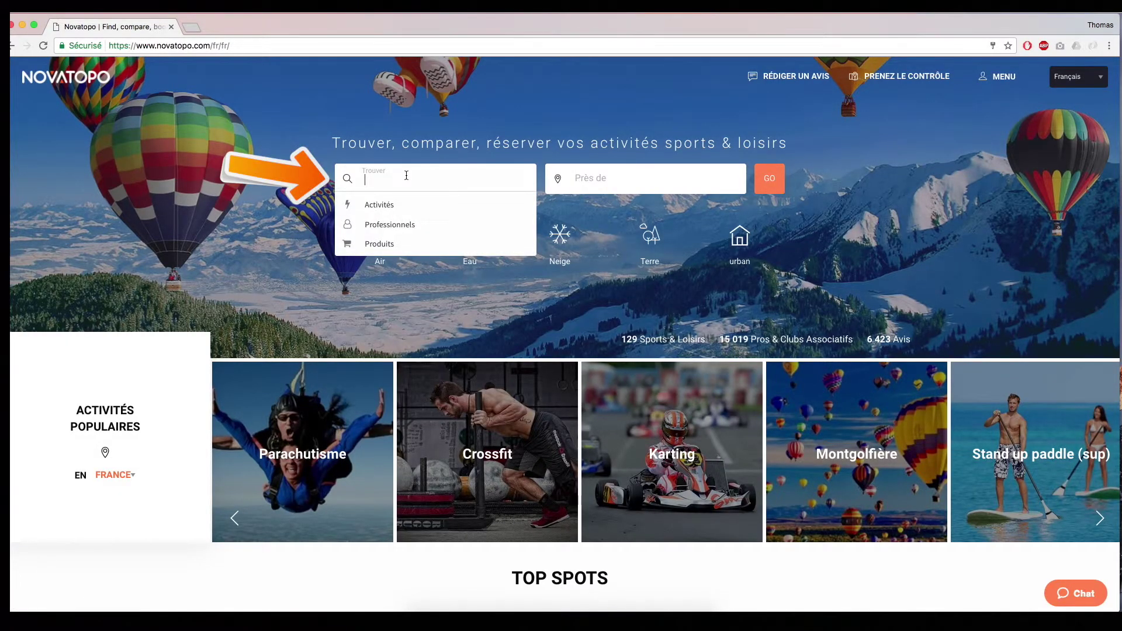
pyautogui.write('club dojan')
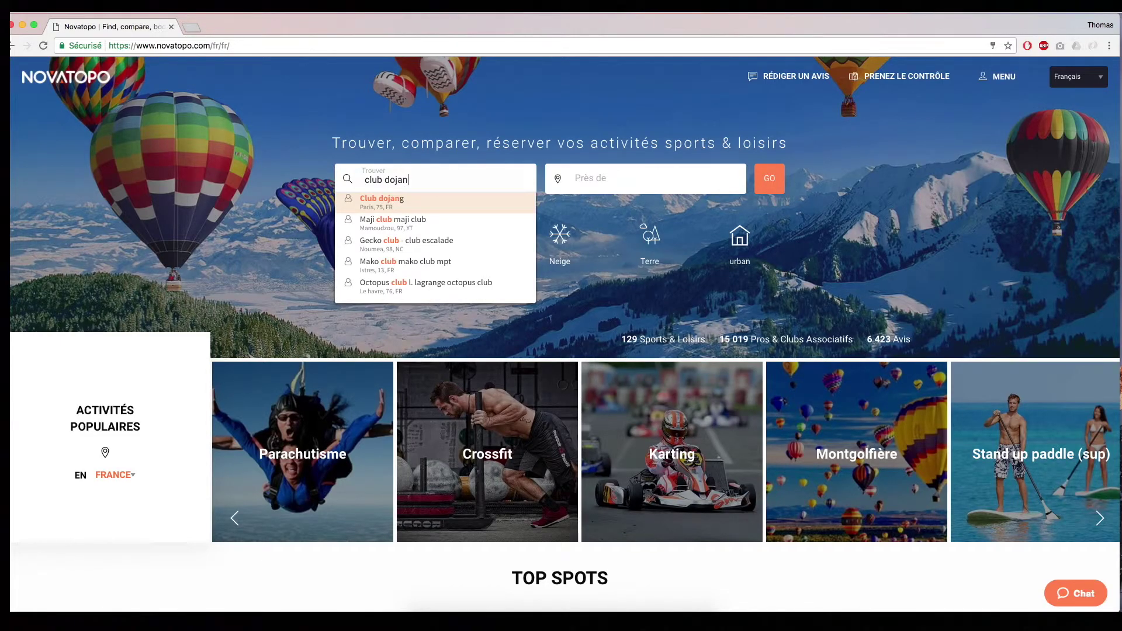
pyautogui.click(377, 201)
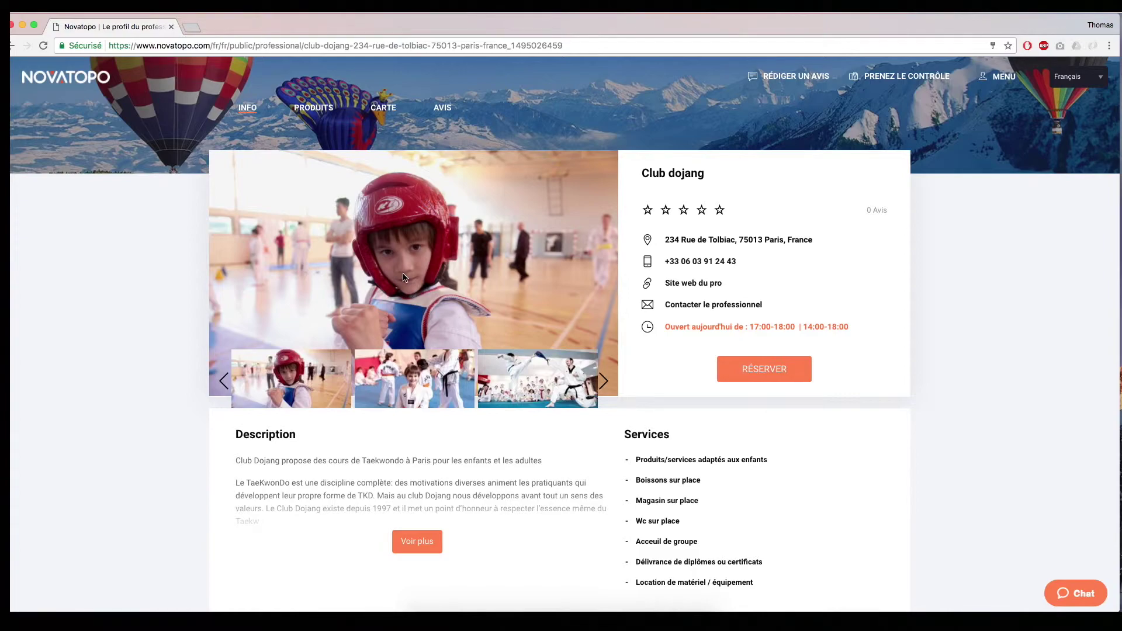
# - On Club dojang's public page, show the full description and expand the Taekwondo products row
pyautogui.scroll(-2, 542, 323)
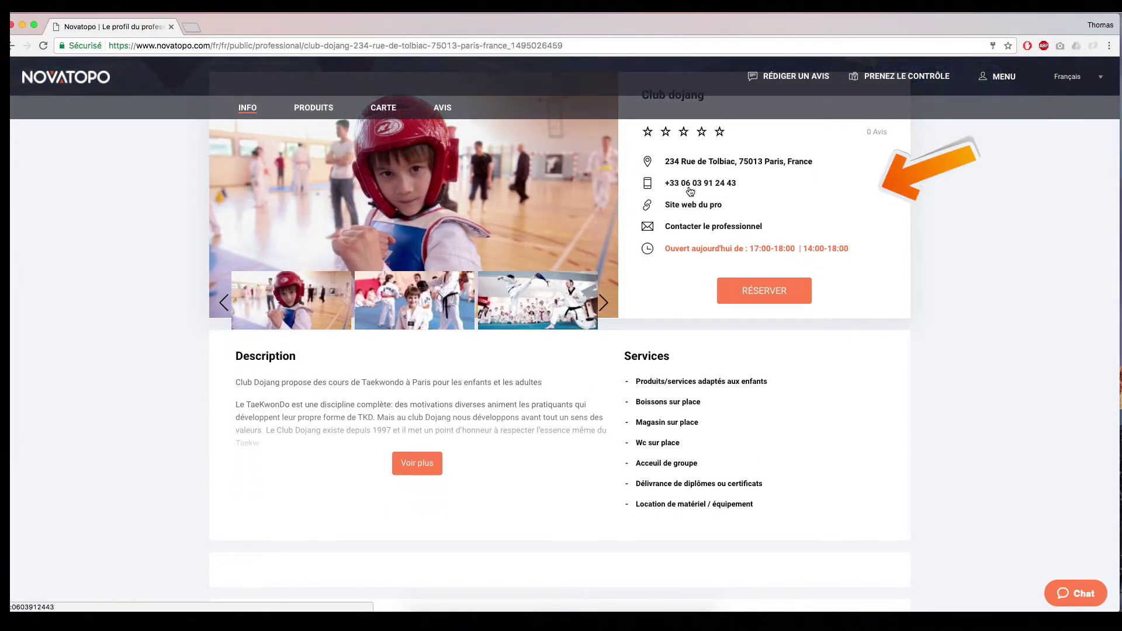
pyautogui.moveTo(649, 248)
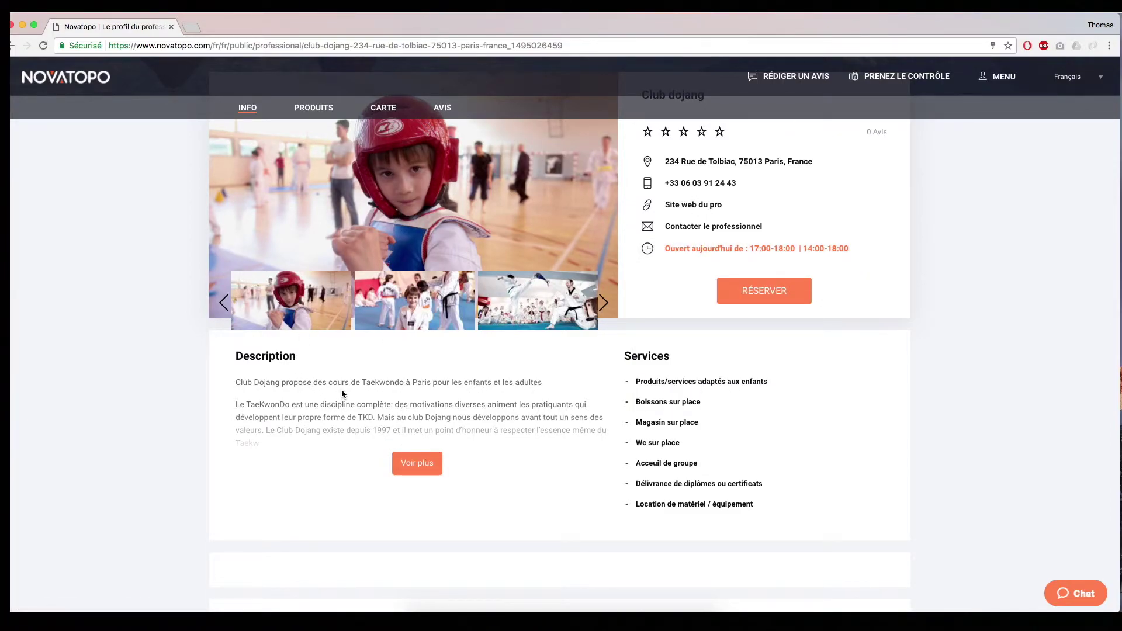
pyautogui.scroll(-2, 345, 392)
pyautogui.click(417, 412)
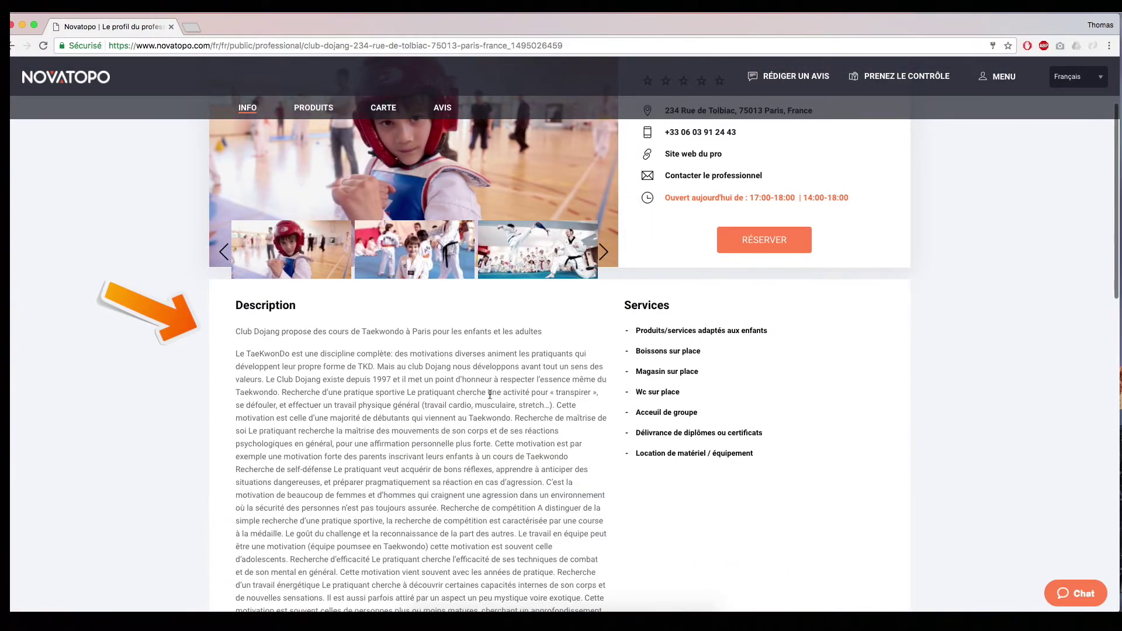
pyautogui.scroll(-3, 417, 410)
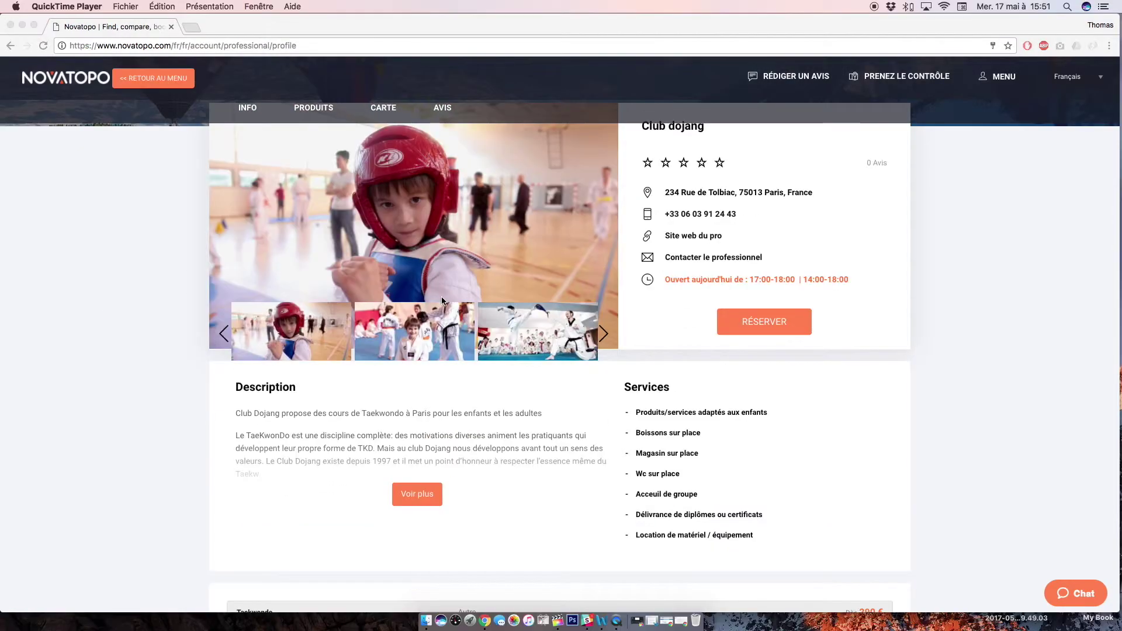
pyautogui.scroll(-3, 440, 301)
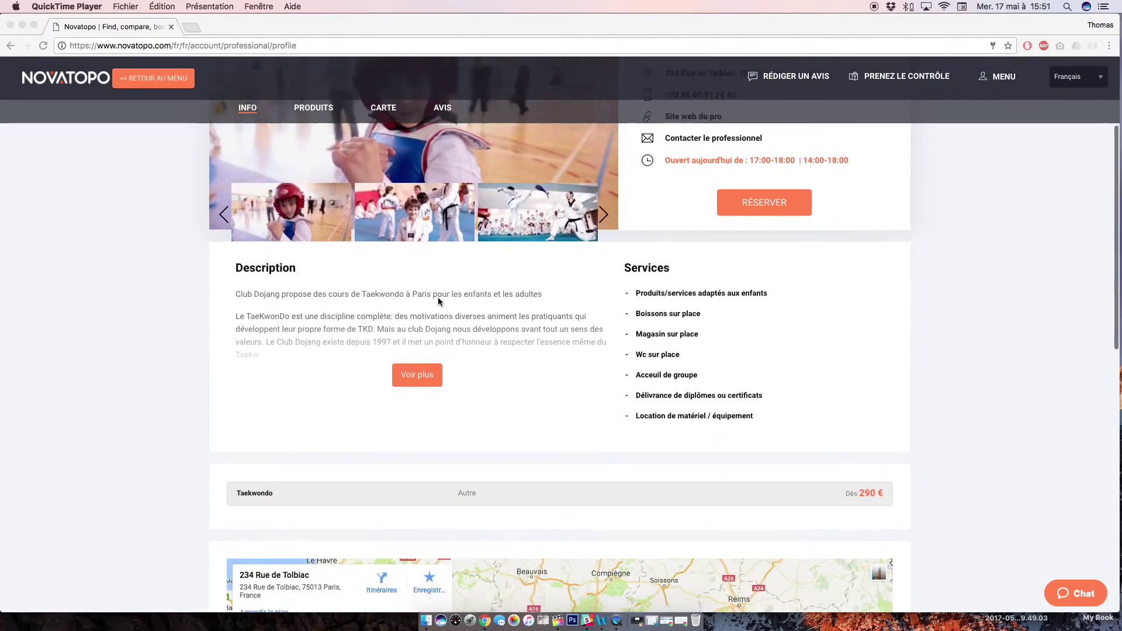
pyautogui.scroll(-2, 440, 302)
pyautogui.click(465, 454)
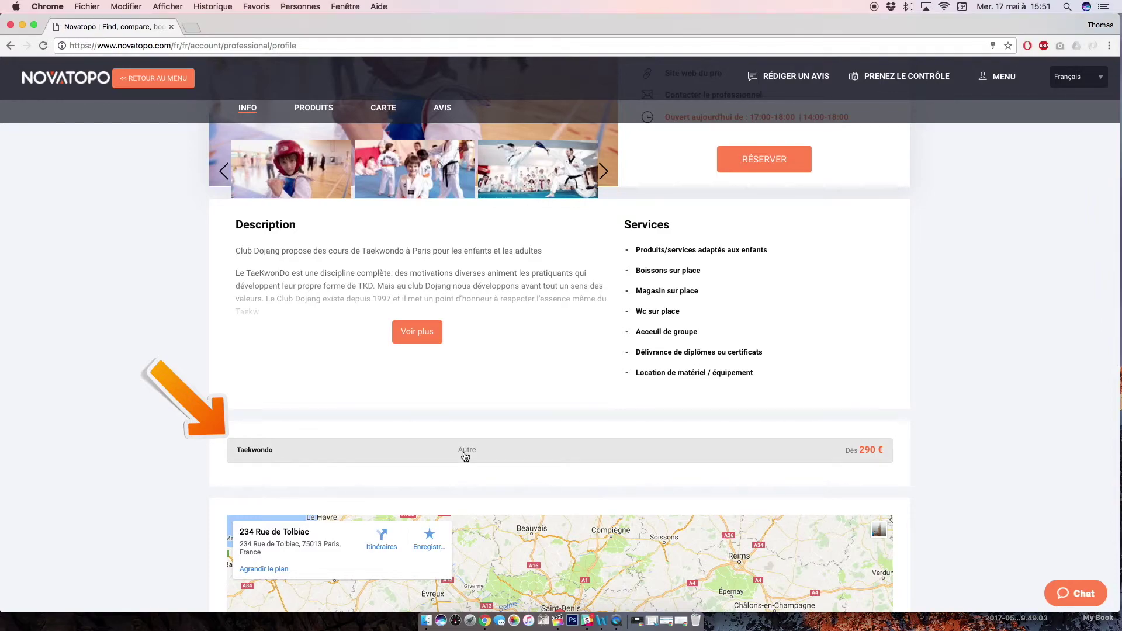
pyautogui.click(465, 455)
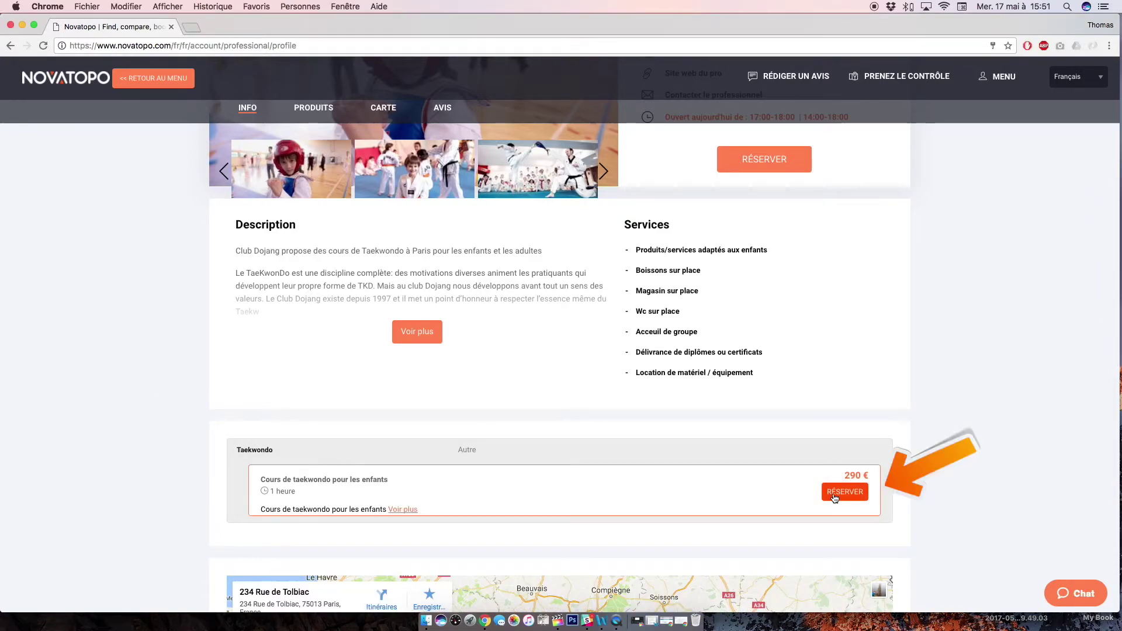